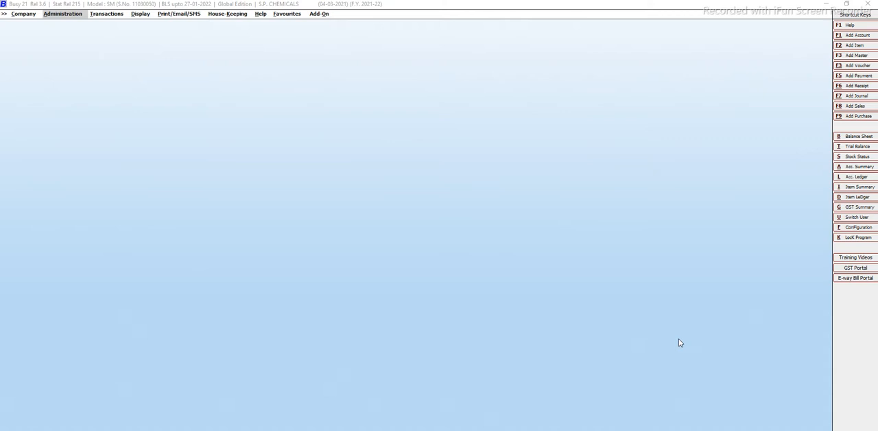
Close the S.P. CHEMICALS company and exit BUSY.
click(626, 273)
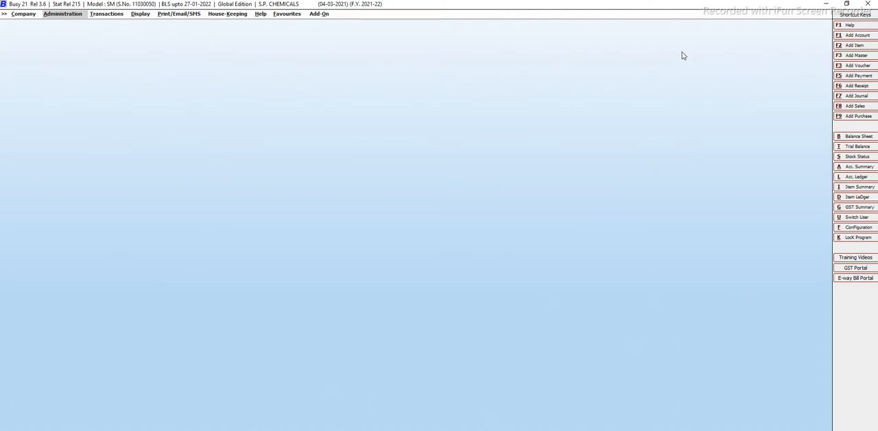
click(25, 15)
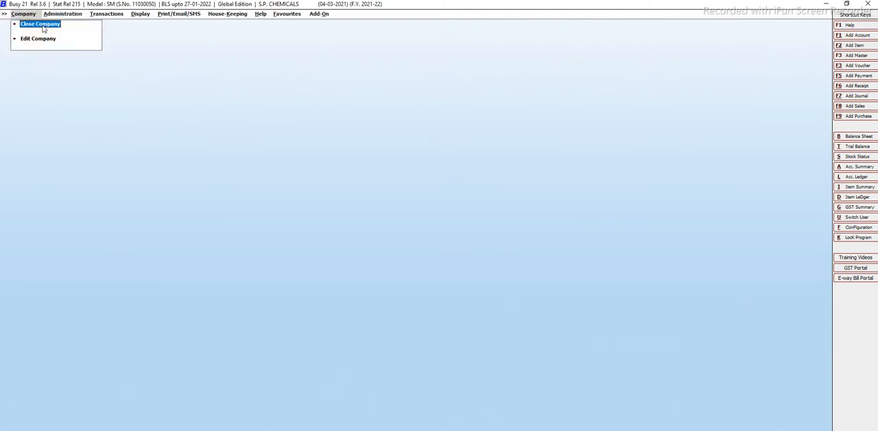
click(42, 25)
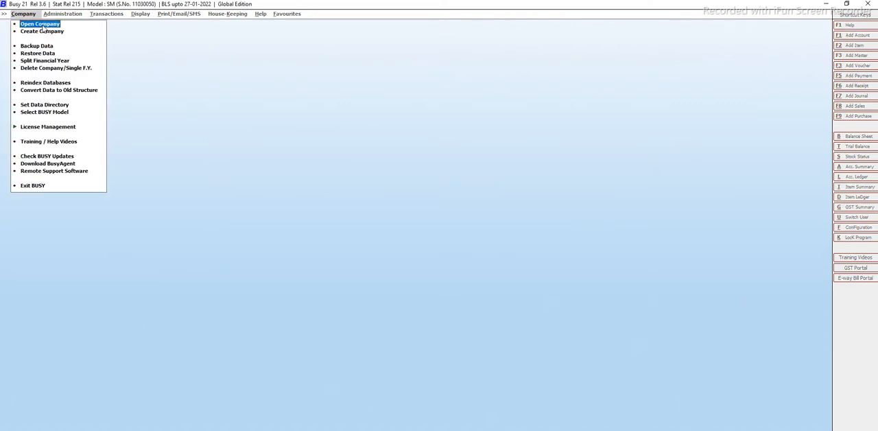
click(34, 185)
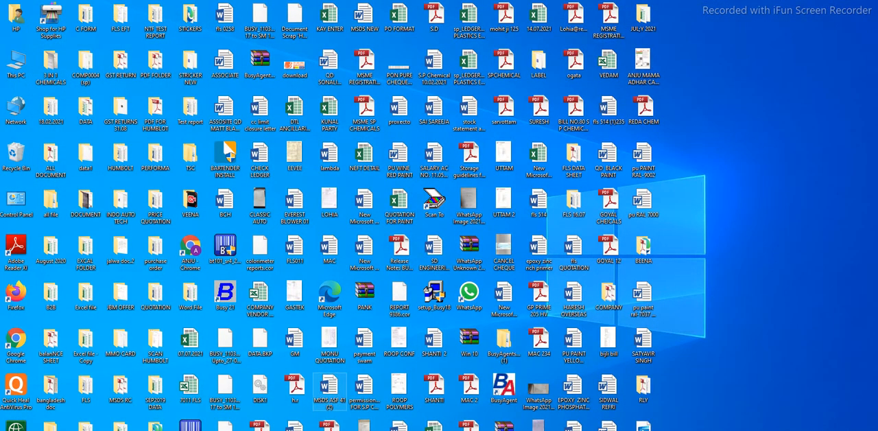
Launch BUSY 21 from the desktop and open the S.P. CHEMICALS company COMP0010 for 2021-2022, agreeing to continue with the higher-version data.
double_click(226, 293)
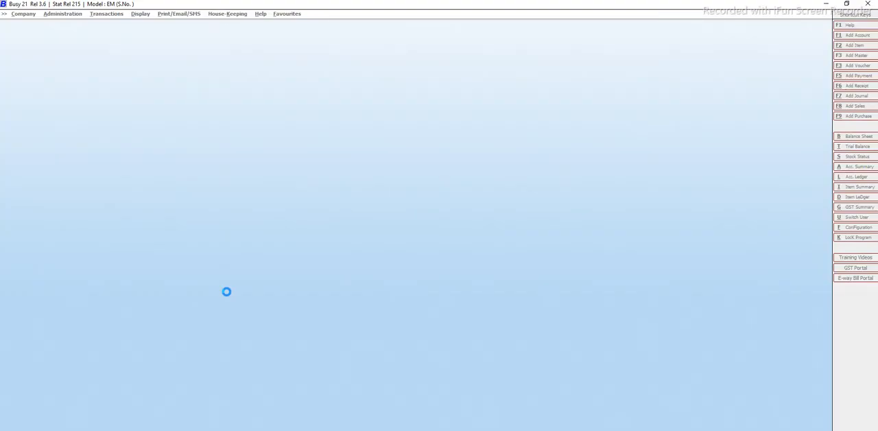
key(Return)
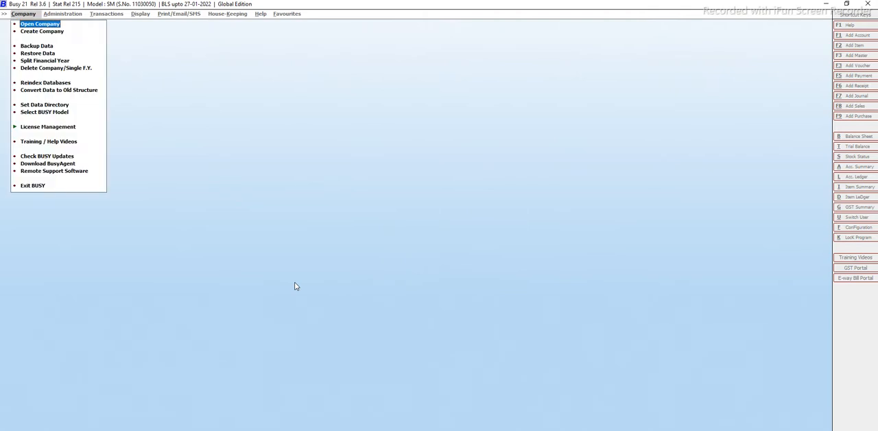
key(Return)
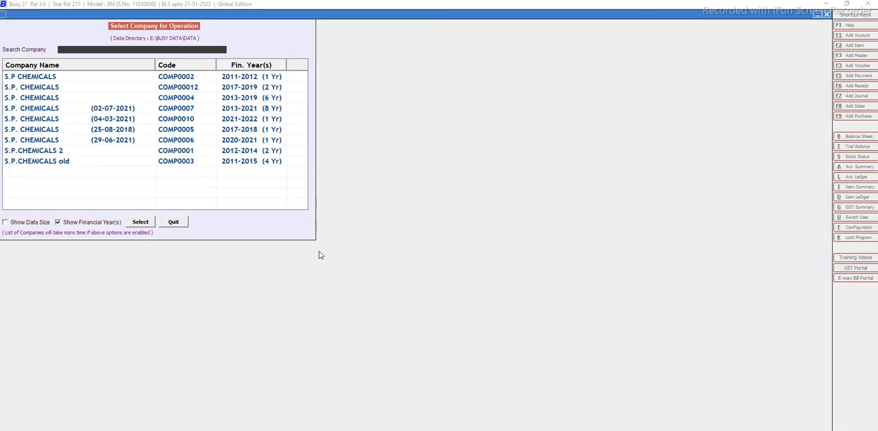
click(195, 119)
double_click(195, 120)
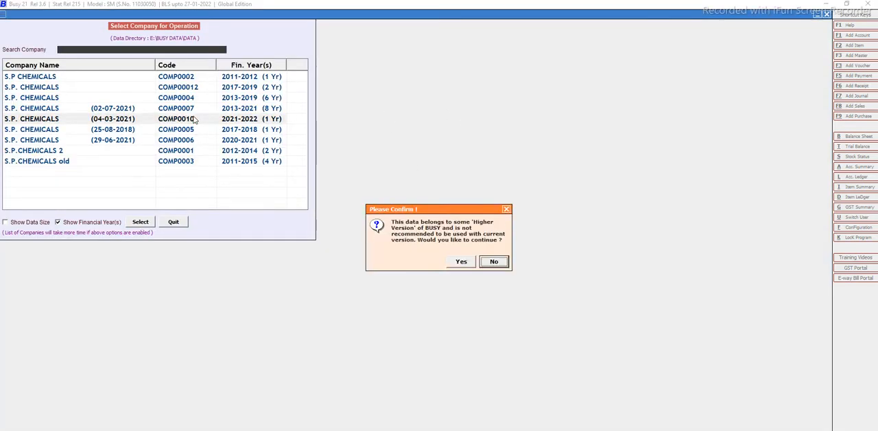
click(450, 266)
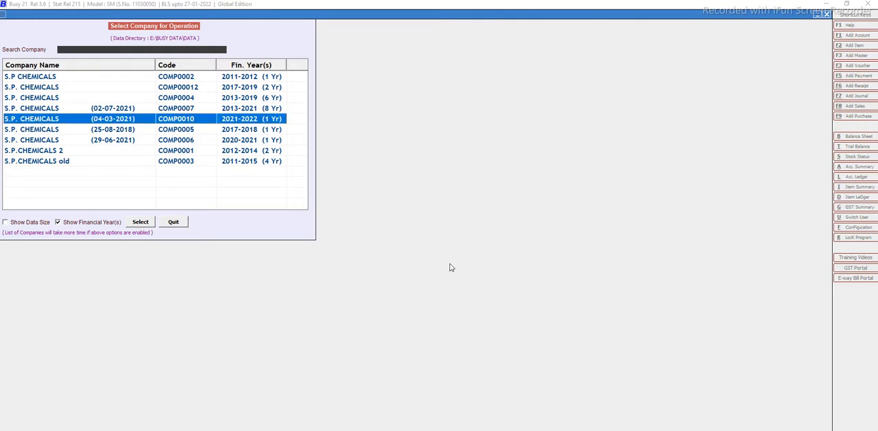
Log in to the company as Admin with the account password and dismiss the Thought of The Day message.
text(Admin)
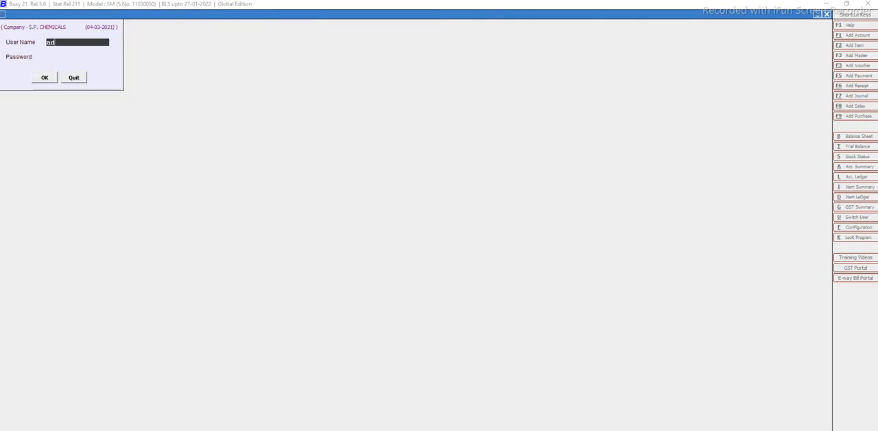
key(Return)
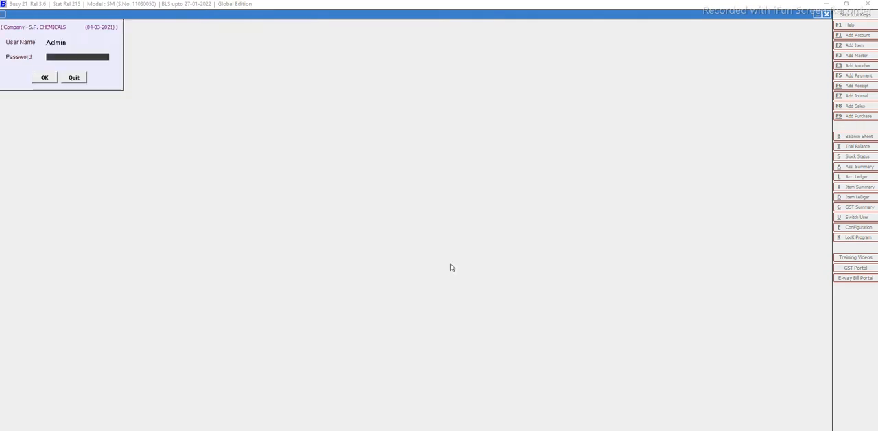
text(**)
key(Return)
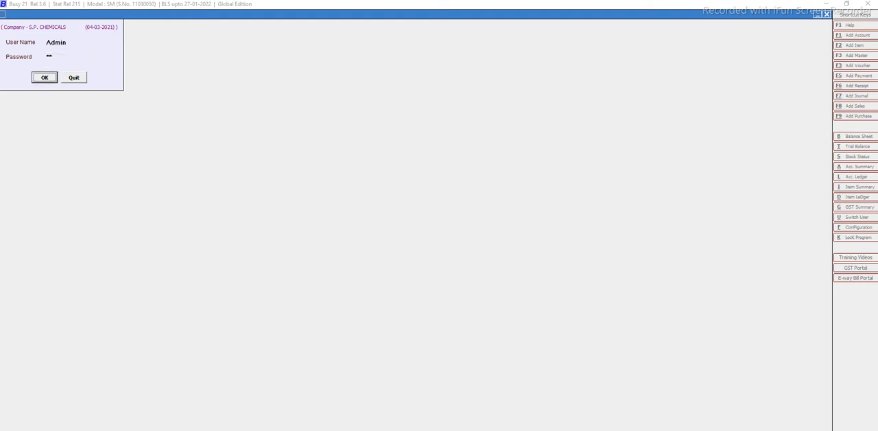
key(Return)
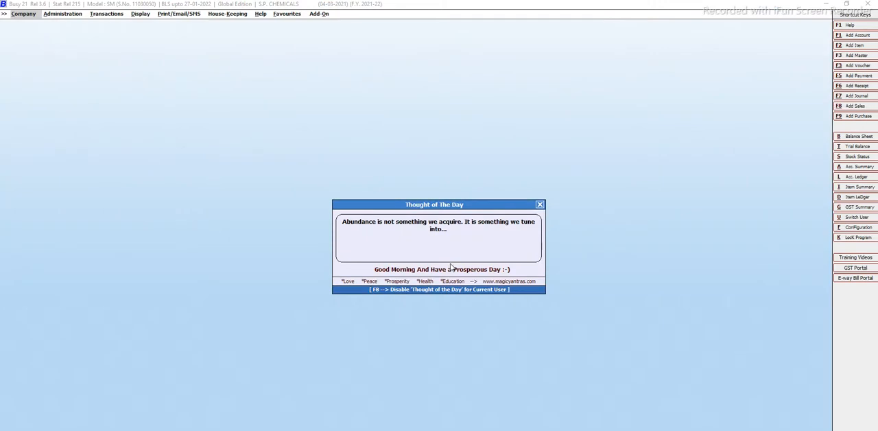
key(Escape)
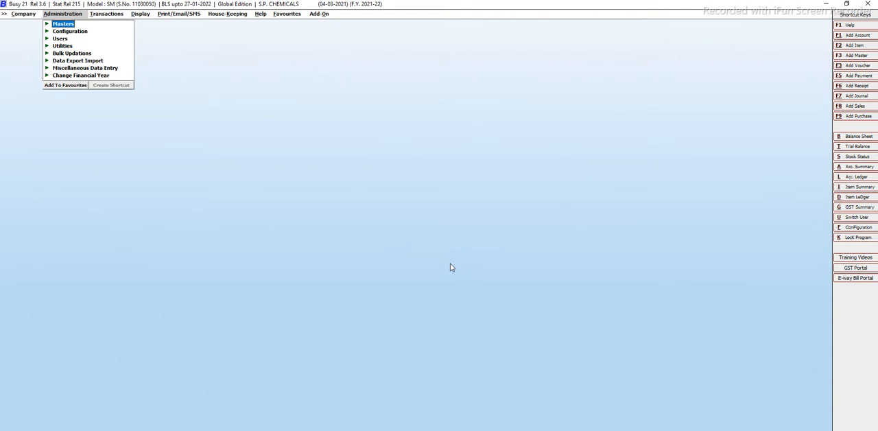
Open a blank form for adding a new account master.
key(Left)
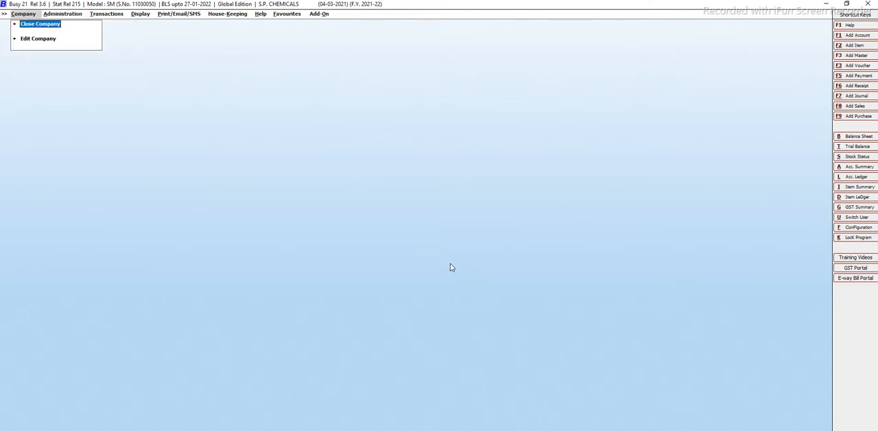
key(Right)
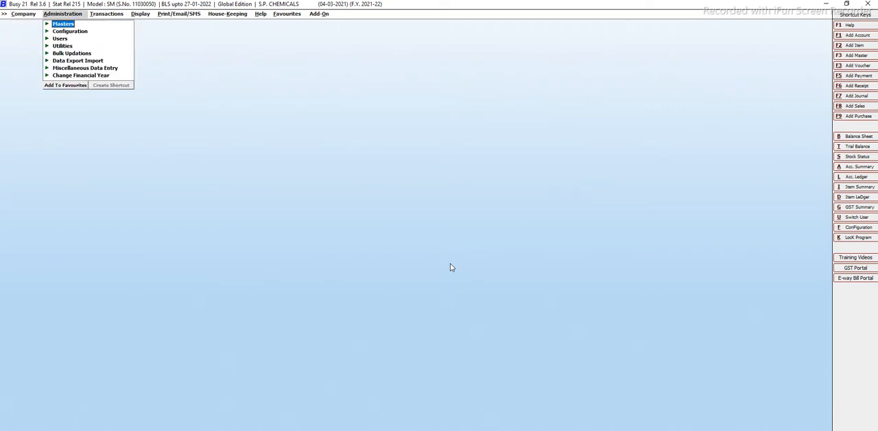
key(Up)
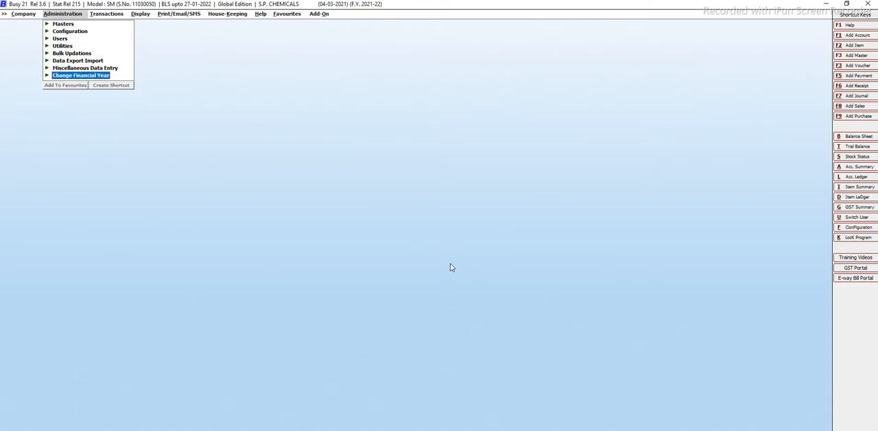
key(Up)
key(Up)
key(Up)
key(Up)
key(Up)
key(Up)
key(Up)
key(Return)
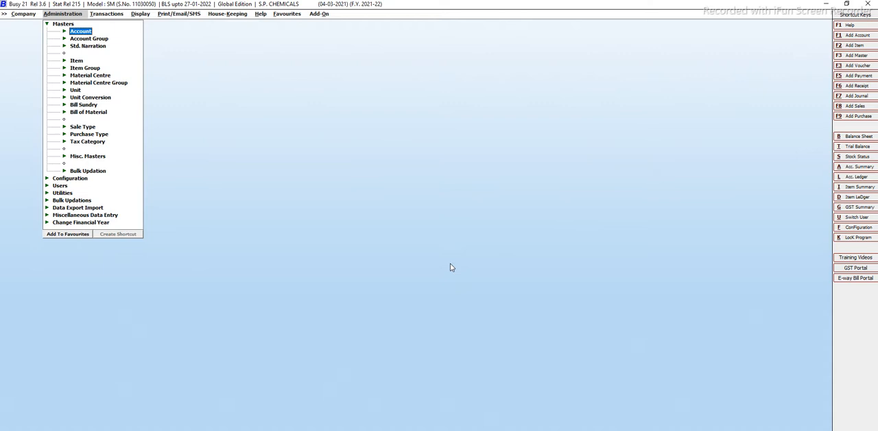
key(Return)
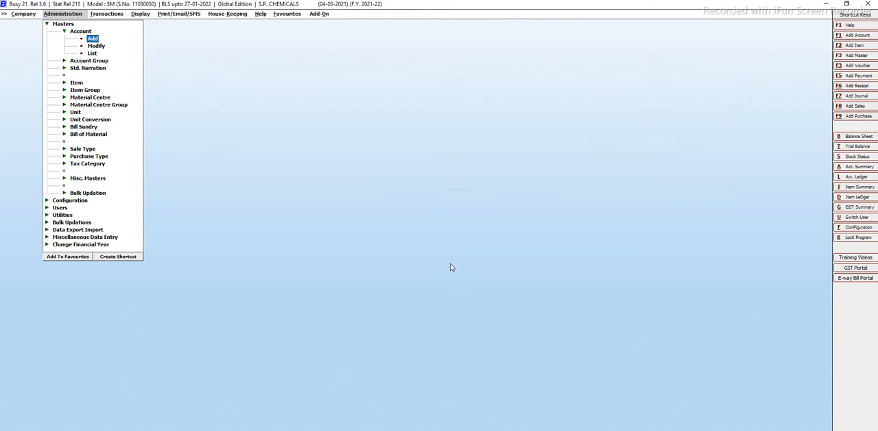
key(Return)
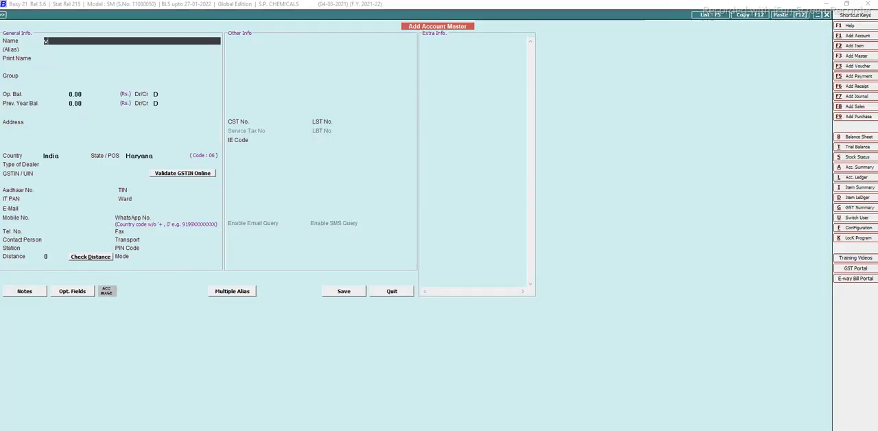
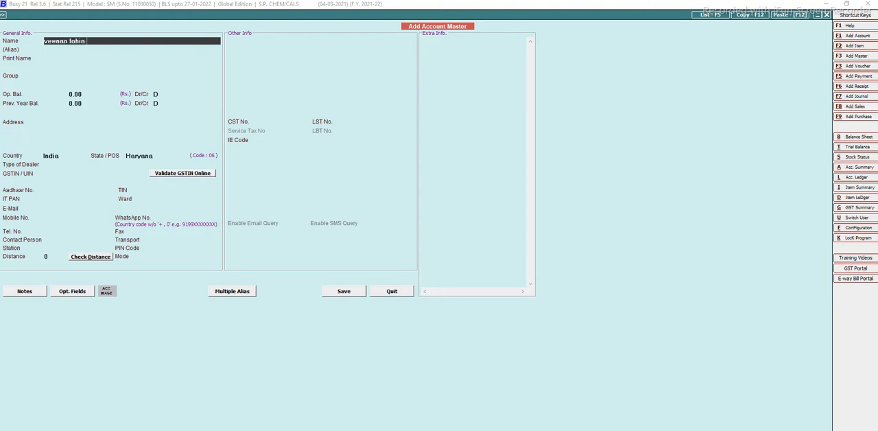
Enter the party's full name followed by K111 as the account name, leaving the alias blank and keeping the same print name.
text( k111)
key(Return)
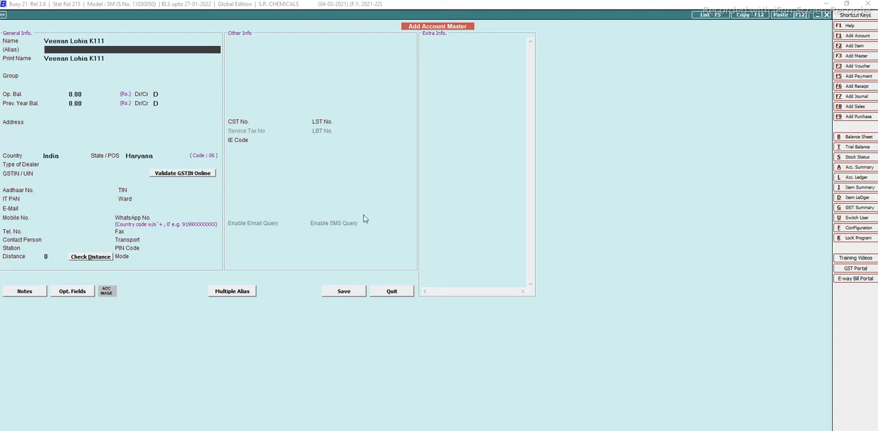
key(Return)
key(Return)
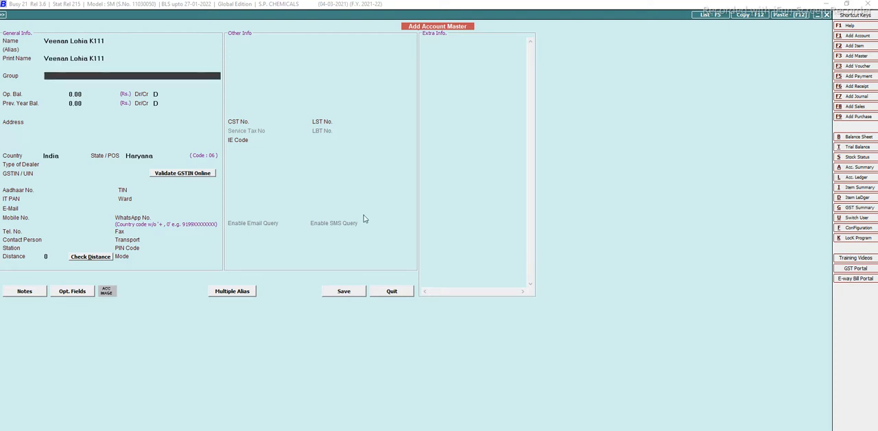
Assign the account to the Sundry Creditors group, accepting the excise information dialog and the default opening balances.
text(sund)
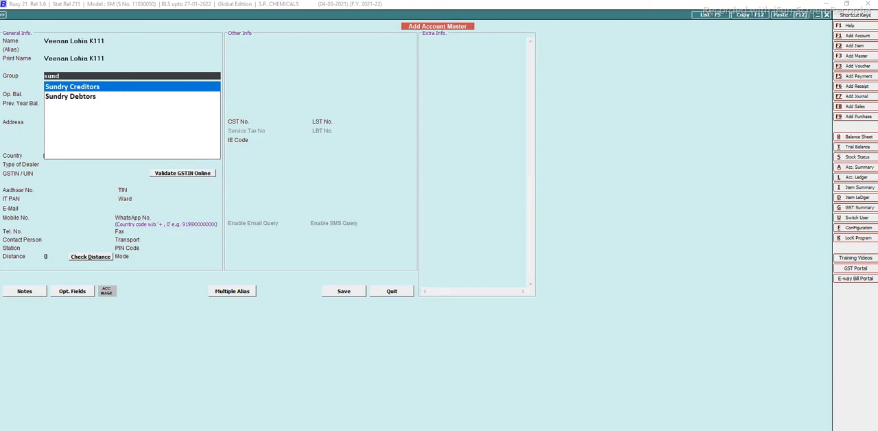
key(Down)
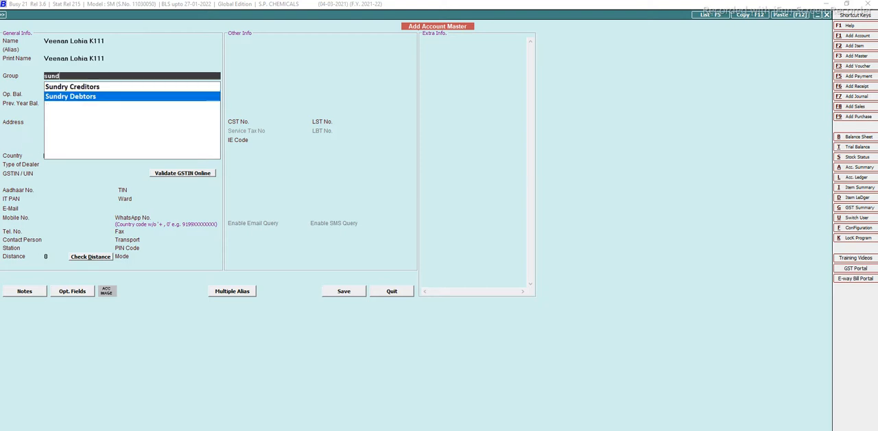
key(Up)
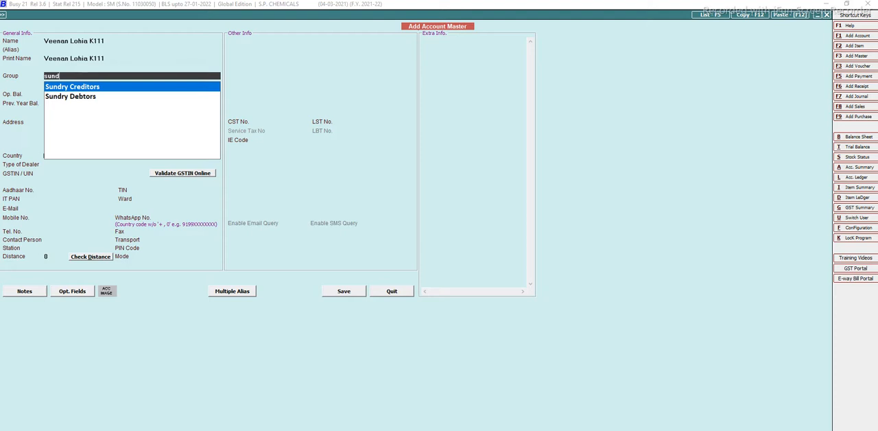
key(Return)
key(Return)
key(Return)
key(Return)
key(Return)
key(Return)
key(Return)
key(Return)
key(Return)
key(Return)
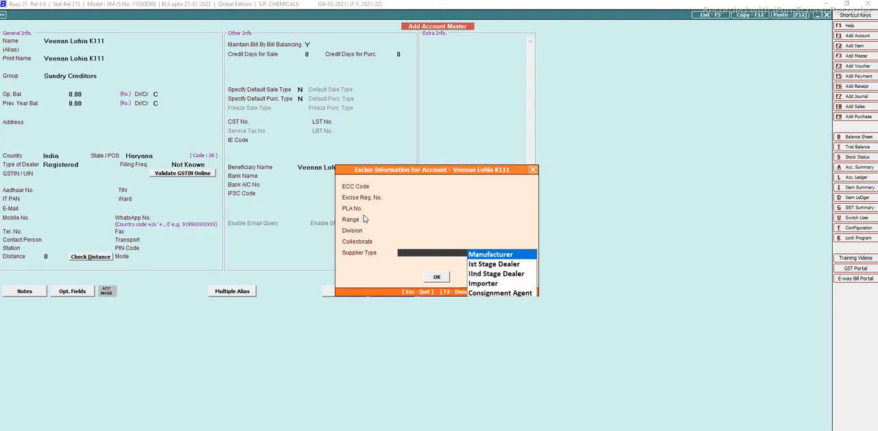
key(Return)
key(Return)
key(Return)
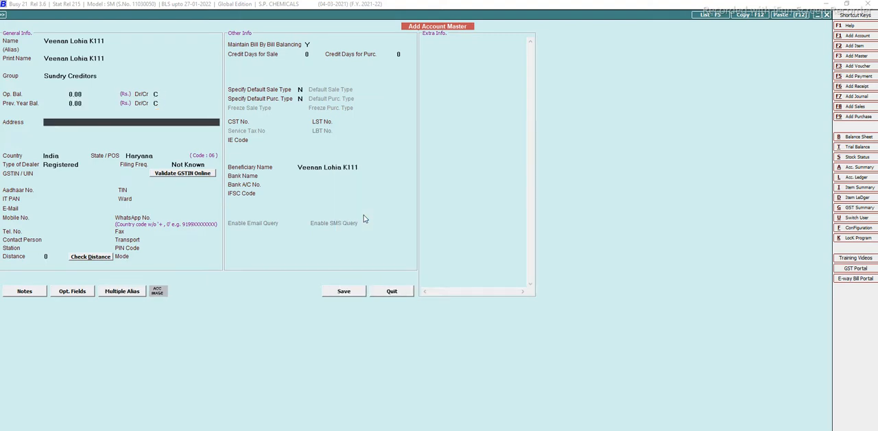
Fill in the party's address on a single line and keep India as the country.
key(Return)
key(Return)
key(Return)
key(Return)
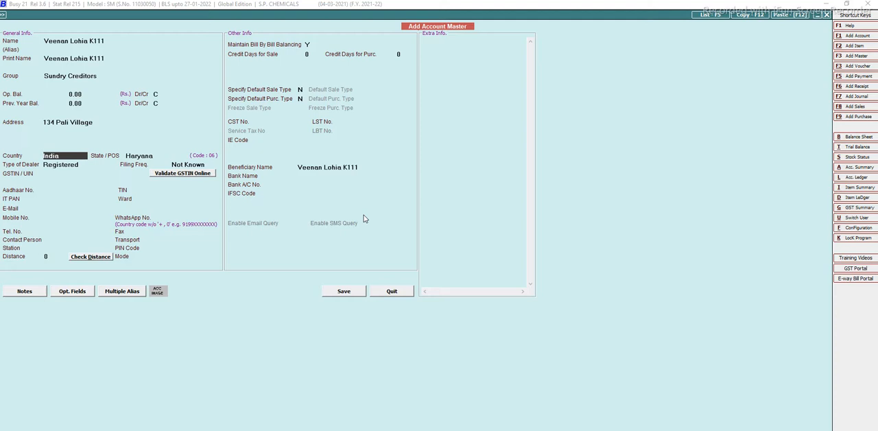
key(Return)
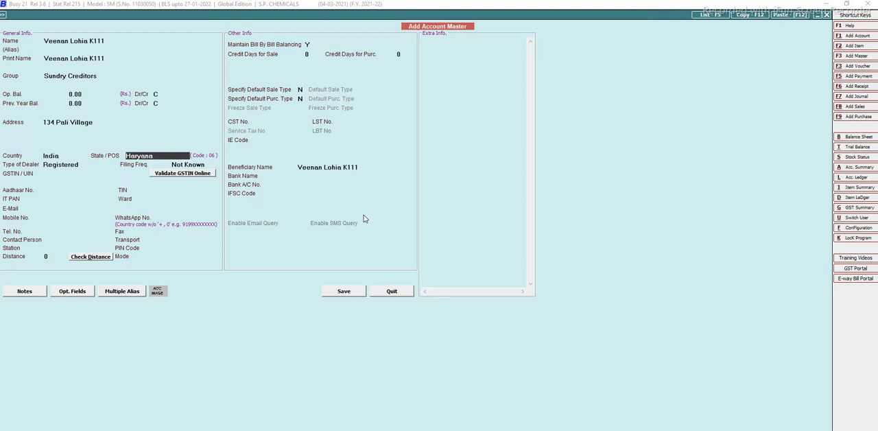
Set the account's state to Delhi.
text(d)
key(Down)
key(Down)
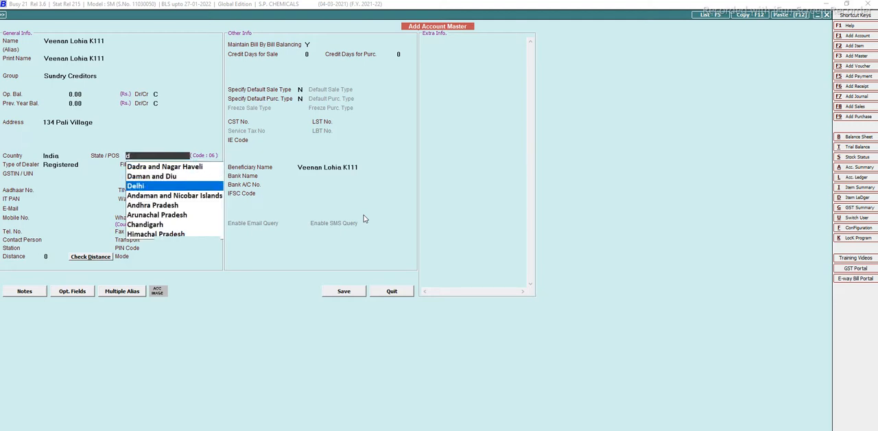
key(Return)
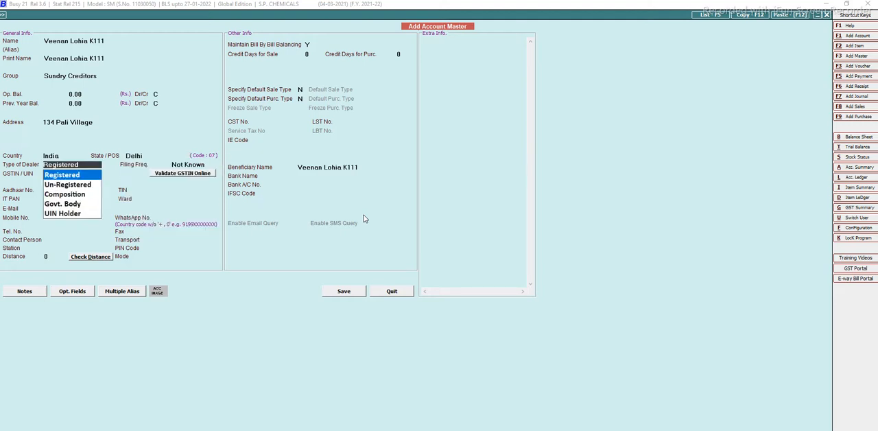
Try to change the account's state to Rajasthan.
key(Escape)
text(ja)
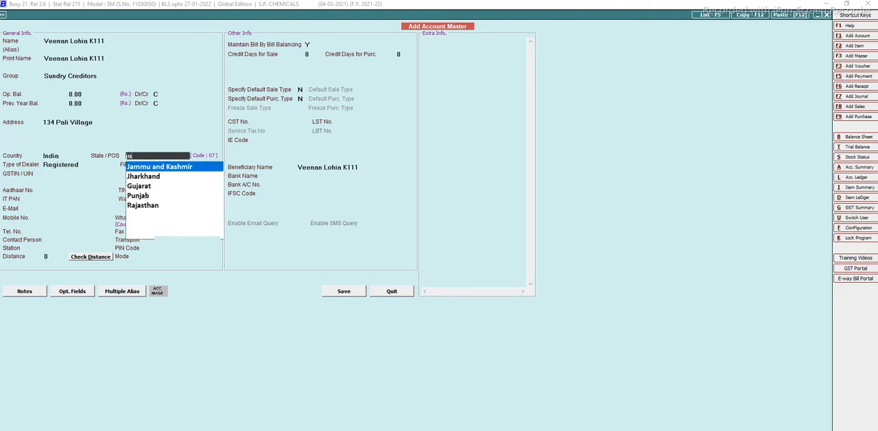
key(Down)
key(Down)
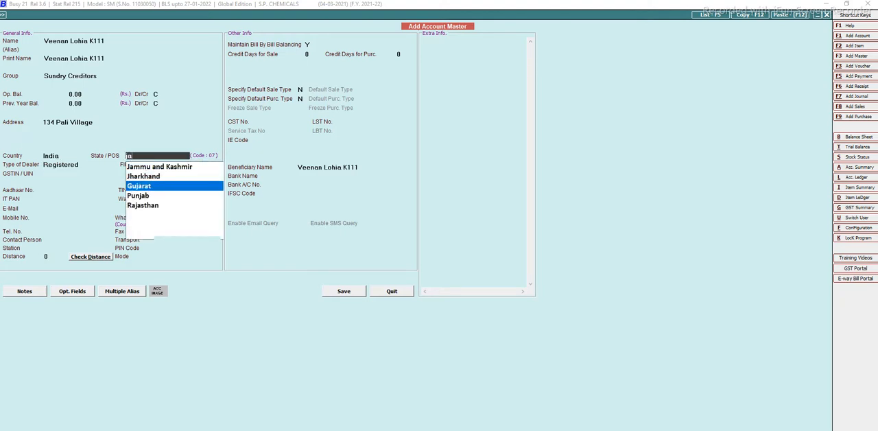
key(Down)
key(Down)
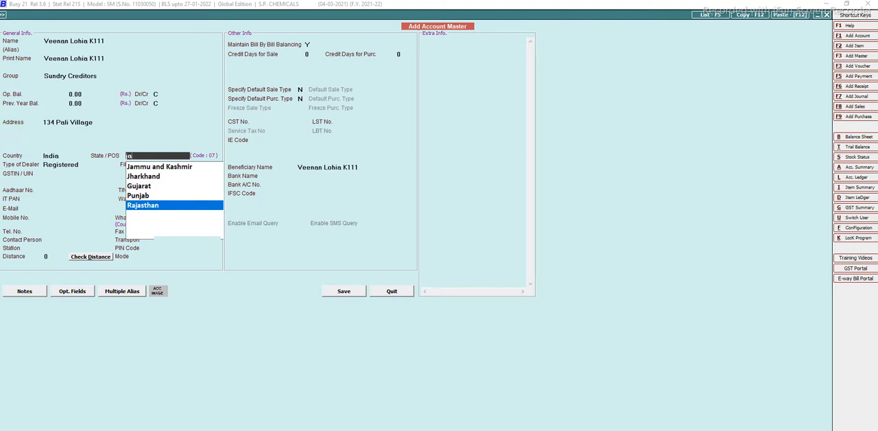
key(Return)
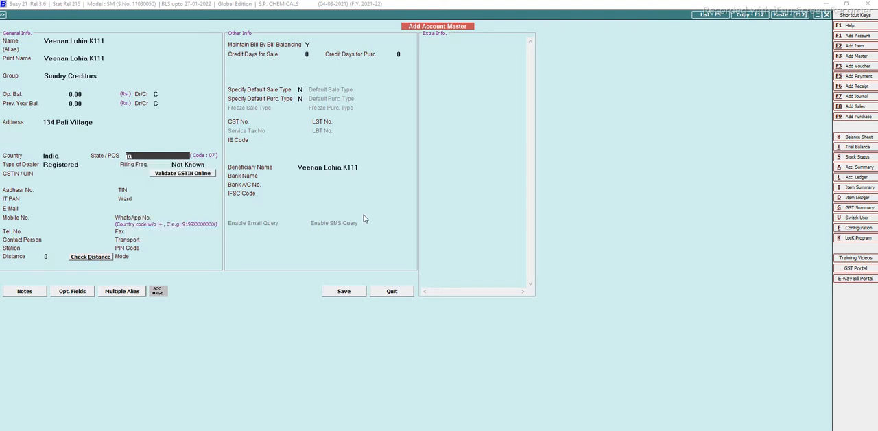
Set the account's state to Haryana, keep the dealer type Registered and leave the GSTIN blank.
key(BackSpace)
key(BackSpace)
text(ha)
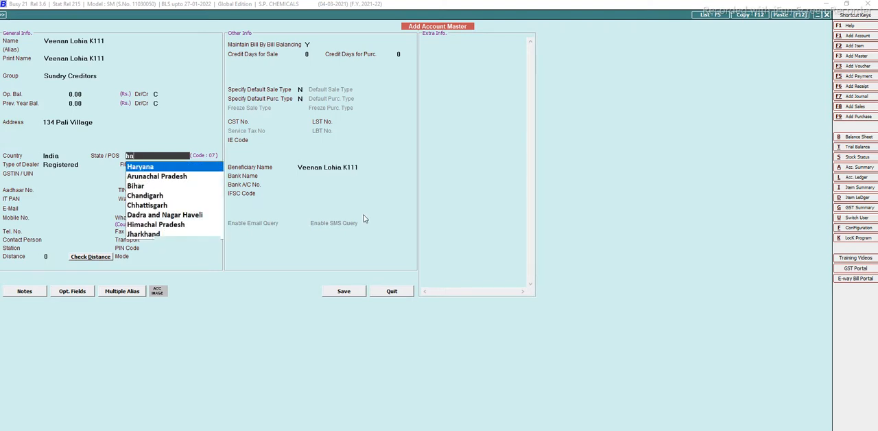
key(BackSpace)
text(r)
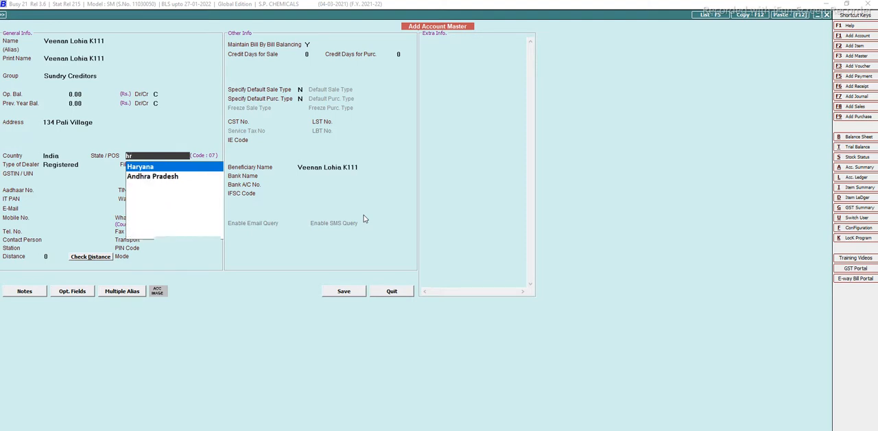
key(Return)
key(Return)
key(Return)
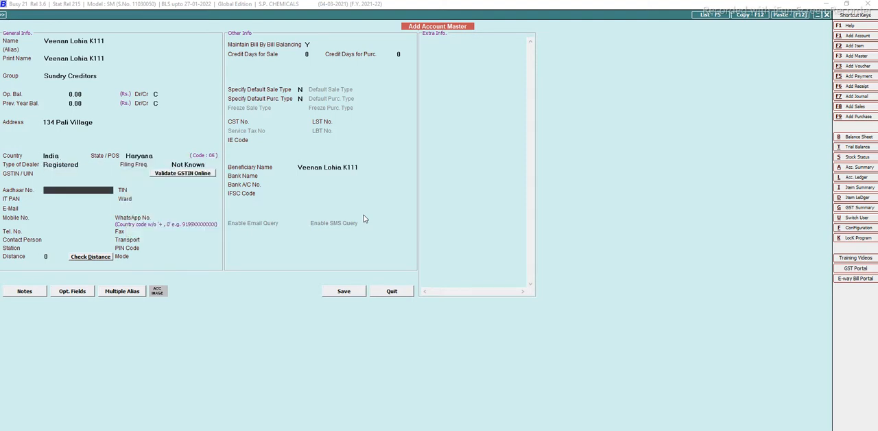
Try to enter the party's GSTIN, clearing the partial entry.
key(Up)
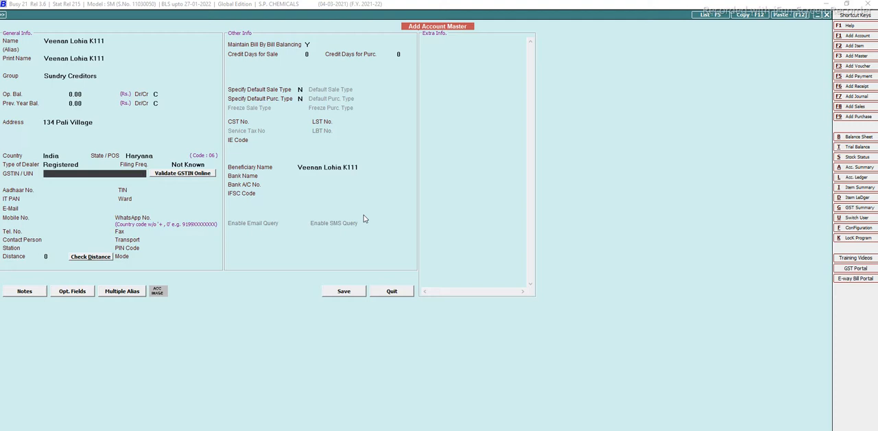
Leave the party's tax identifiers and e-mail blank, and enter the mobile number, accepting the matching WhatsApp number.
key(Return)
key(Return)
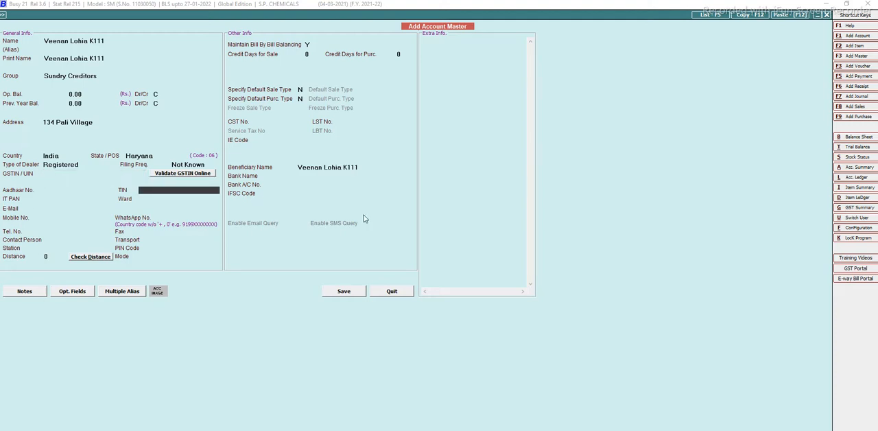
key(Return)
key(Return)
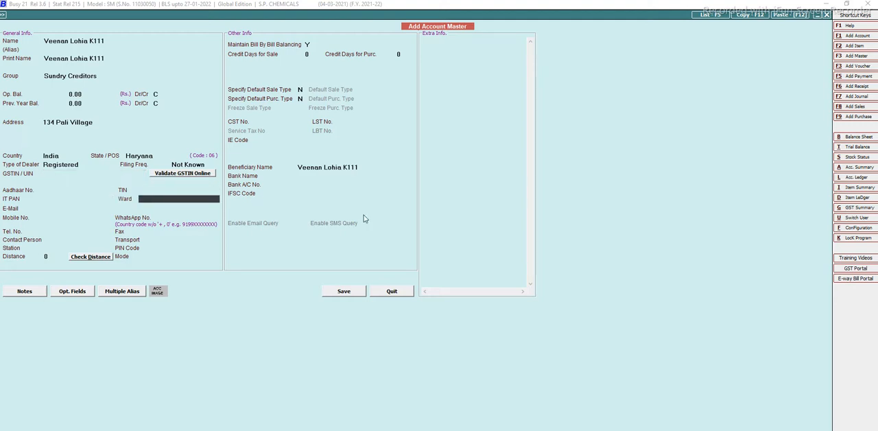
key(Return)
key(Return)
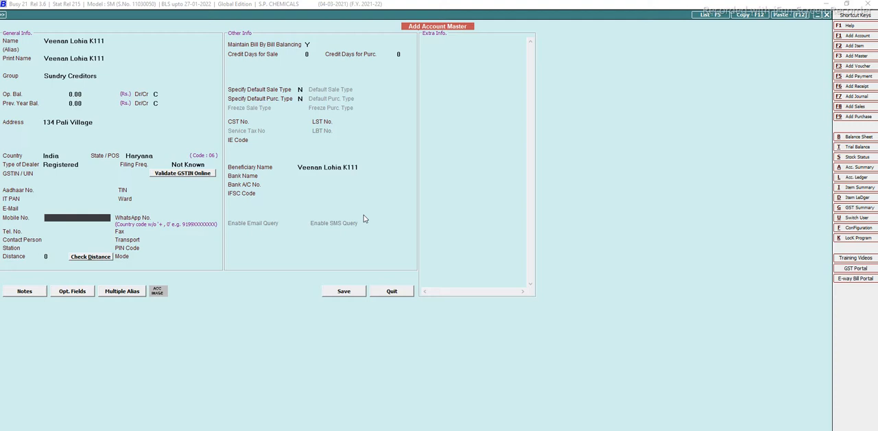
key(Return)
key(Return)
key(Return)
key(Return)
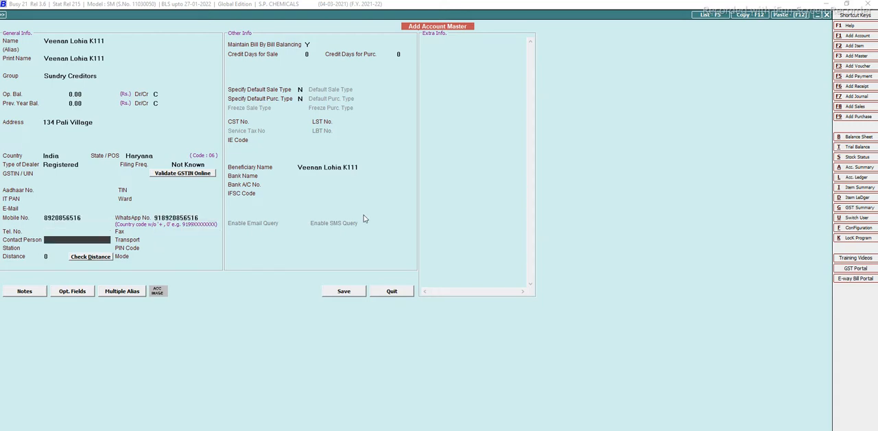
Keep Road as the transport mode, leave the remaining contact and bank details blank, and try to save the account.
key(Return)
key(Return)
key(Return)
key(Return)
key(Return)
key(Return)
key(Return)
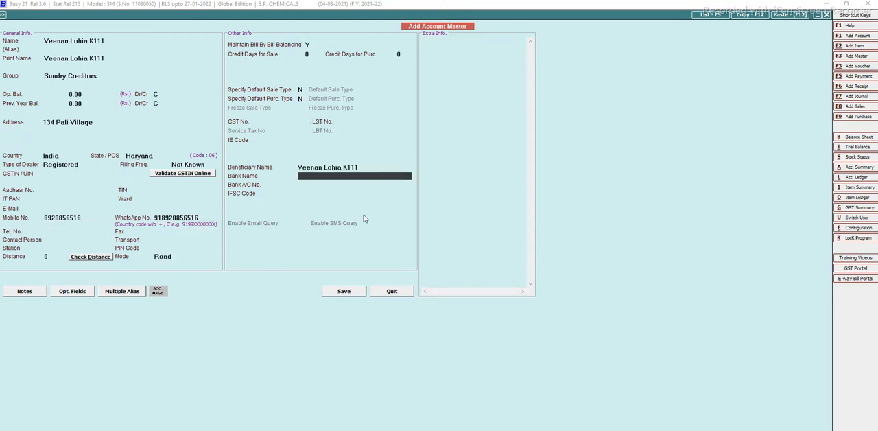
key(Return)
key(Return)
key(Return)
key(Return)
Close the account master without saving it and leave the account options.
key(Return)
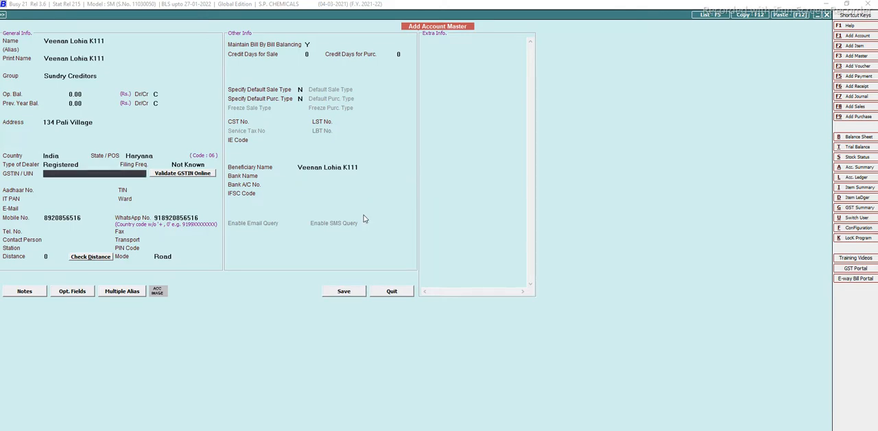
key(Escape)
key(Return)
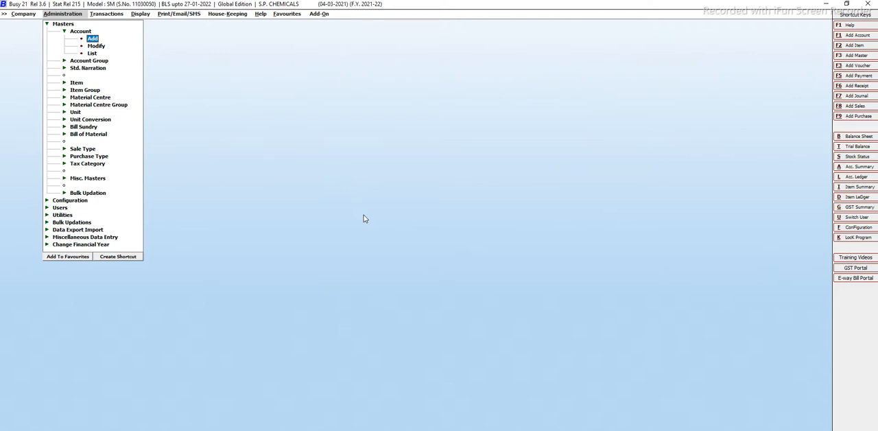
key(Escape)
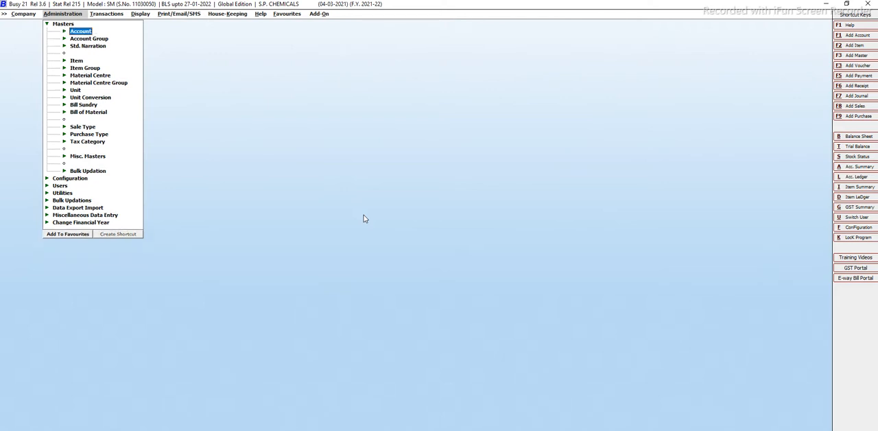
key(Escape)
Open a blank Add Item Master form from the item masters.
key(Return)
key(Down)
key(Down)
key(Down)
key(Up)
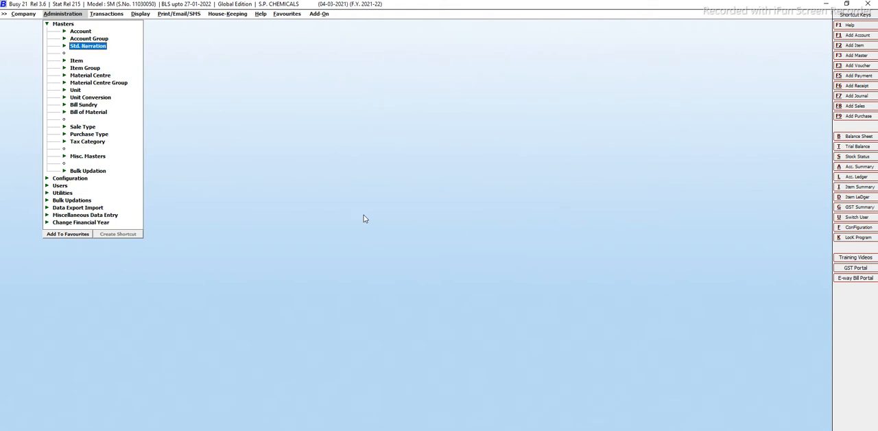
key(Up)
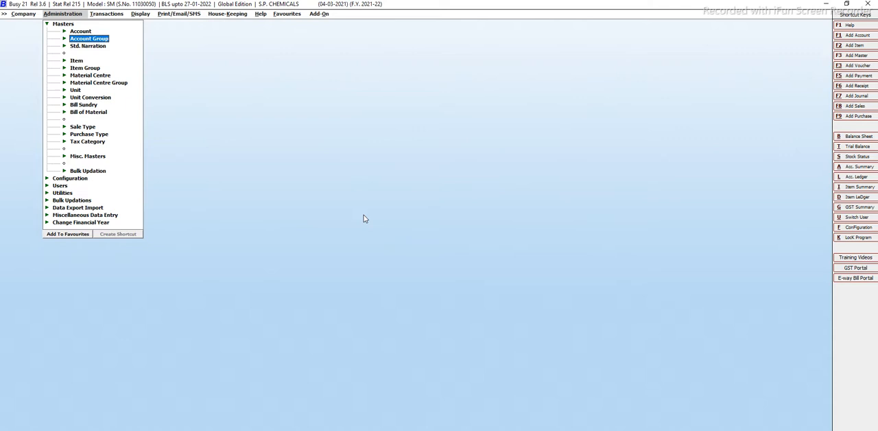
key(Down)
key(Down)
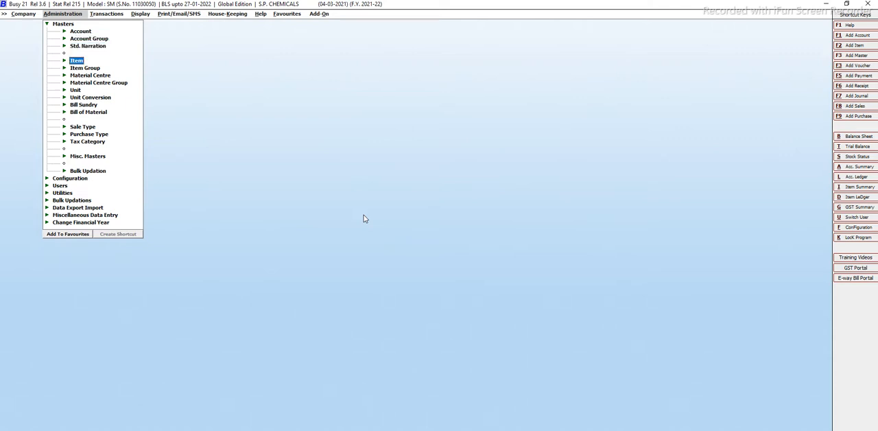
key(Return)
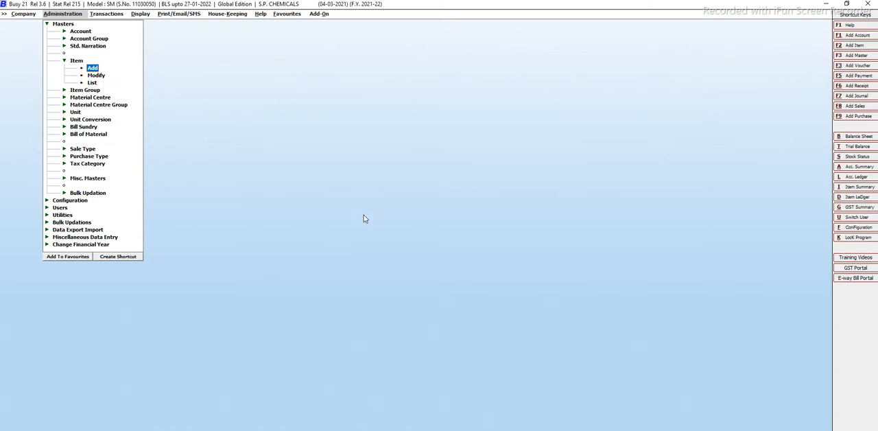
key(Return)
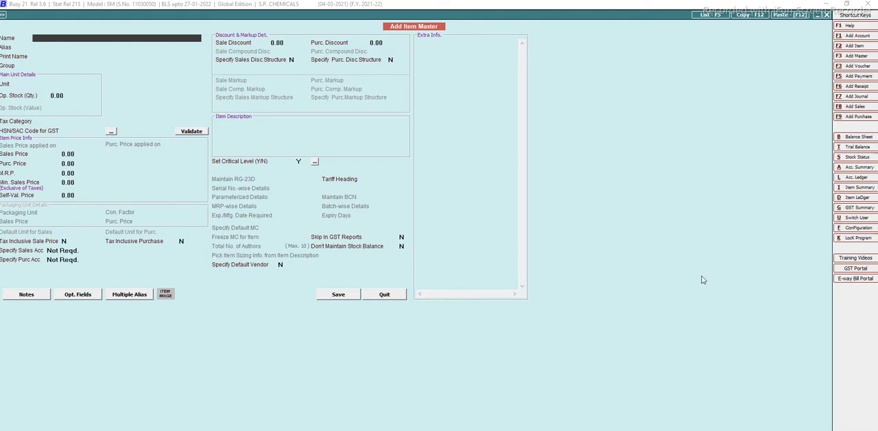
Try to name the new item Pu Thinner, dismissing the error message.
text(pu thinner)
key(Return)
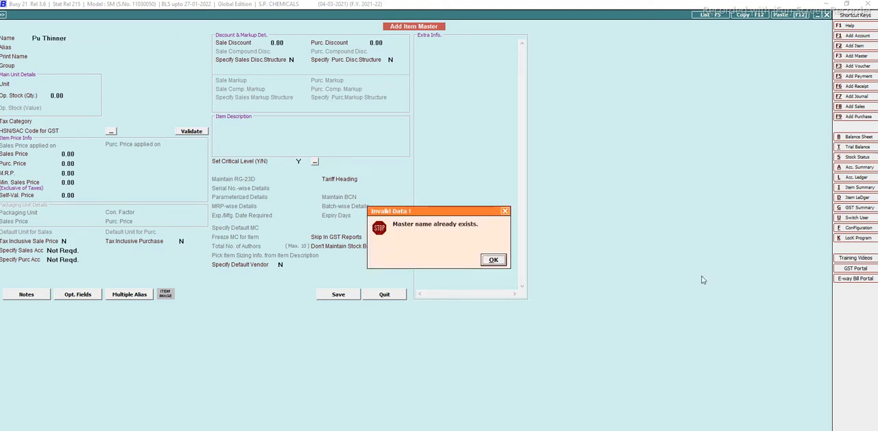
key(Return)
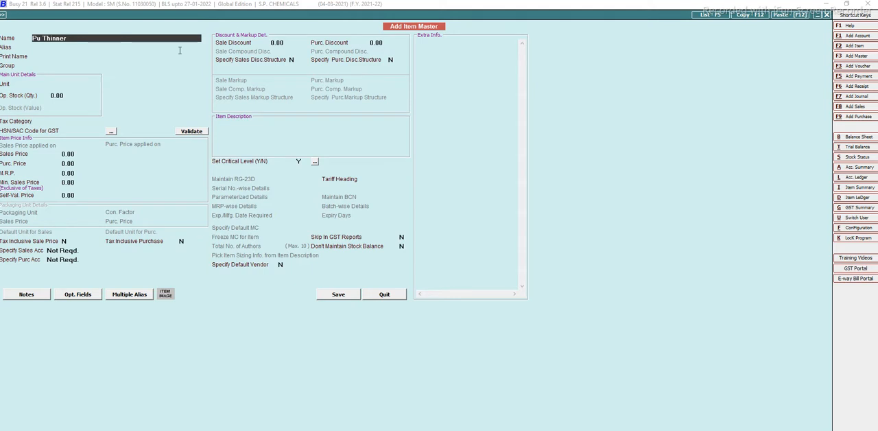
Name the new item PU THINNER 12, replacing the rejected name and leaving the alias blank.
key(BackSpace)
key(BackSpace)
key(BackSpace)
key(BackSpace)
key(BackSpace)
key(BackSpace)
key(BackSpace)
key(BackSpace)
key(BackSpace)
key(BackSpace)
text(pu thinn)
key(BackSpace)
key(BackSpace)
key(BackSpace)
key(BackSpace)
key(BackSpace)
key(BackSpace)
key(BackSpace)
key(BackSpace)
text(PU THINNER 12)
key(Return)
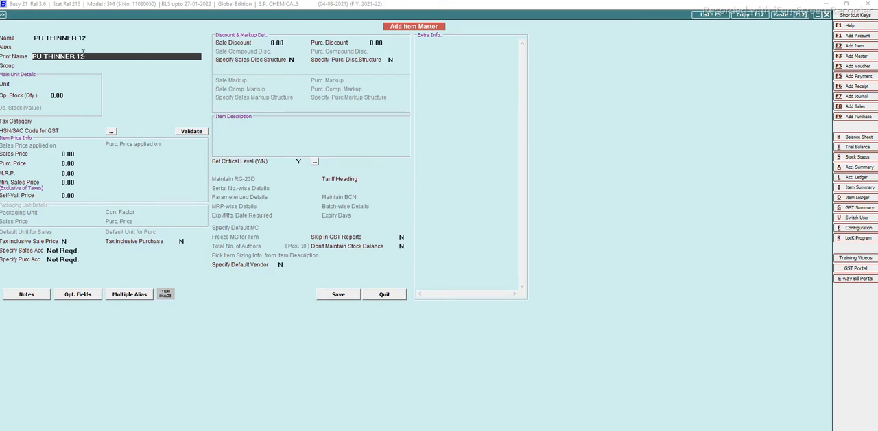
Shorten the item's print name to PU THINNER.
key(BackSpace)
key(BackSpace)
key(Return)
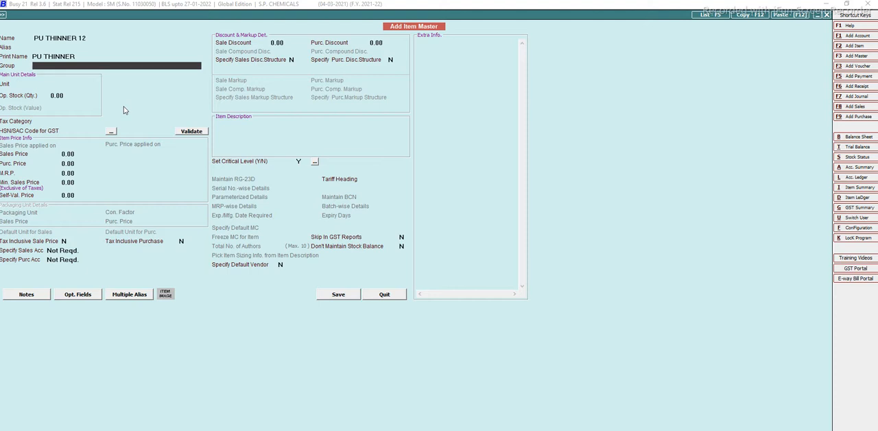
Assign the item to the Chemical group with Liters as its unit, keeping the opening stock at 0.00.
text(TI)
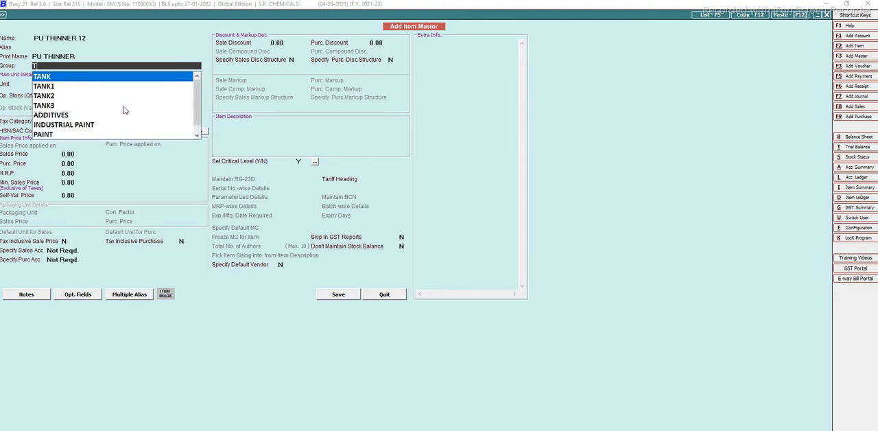
key(BackSpace)
key(BackSpace)
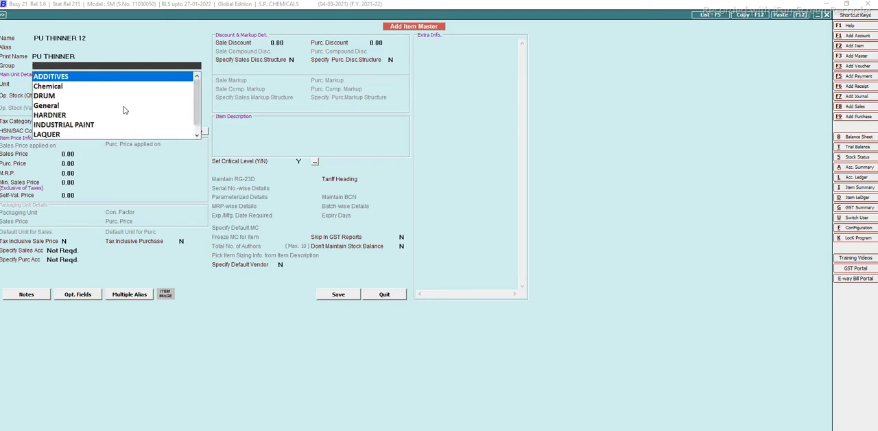
text(CHE)
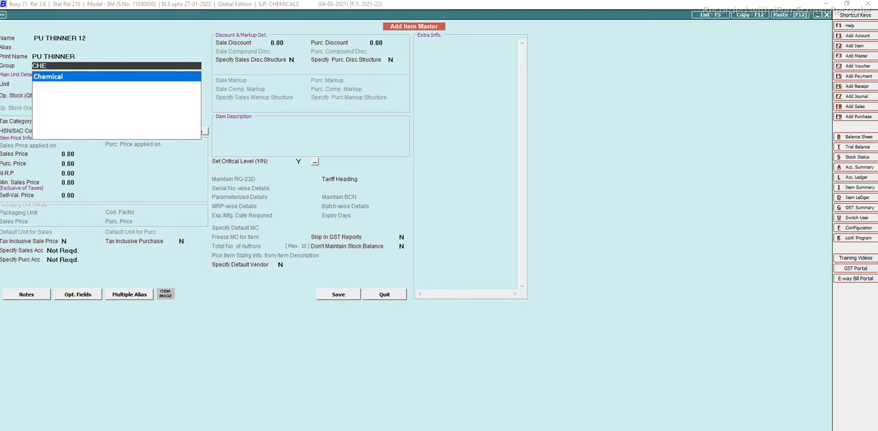
key(Return)
text(L)
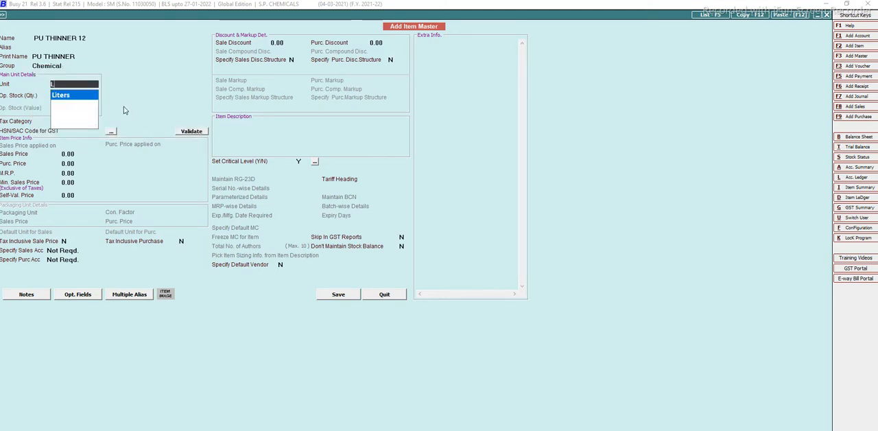
key(Return)
key(Return)
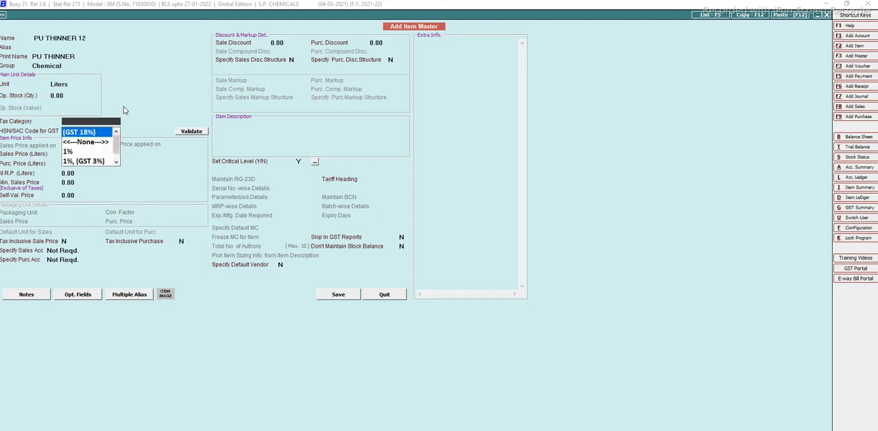
Set the item's tax category to (GST 18%) and its HSN/SAC code to 38140010.
key(Return)
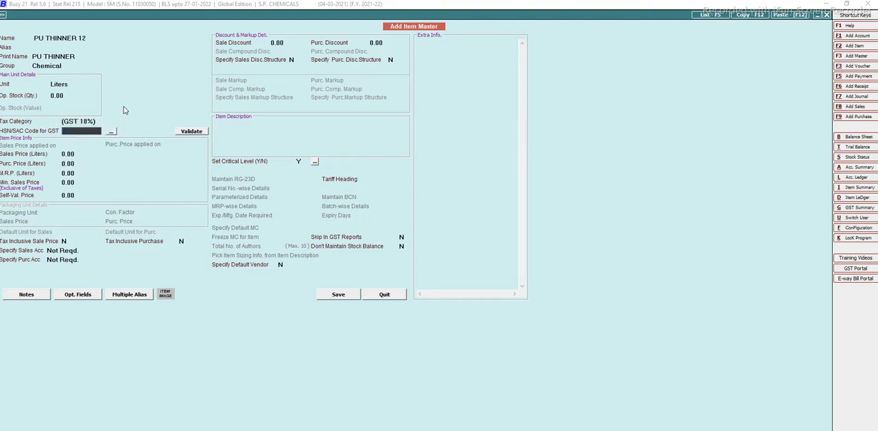
text(38140010)
key(Return)
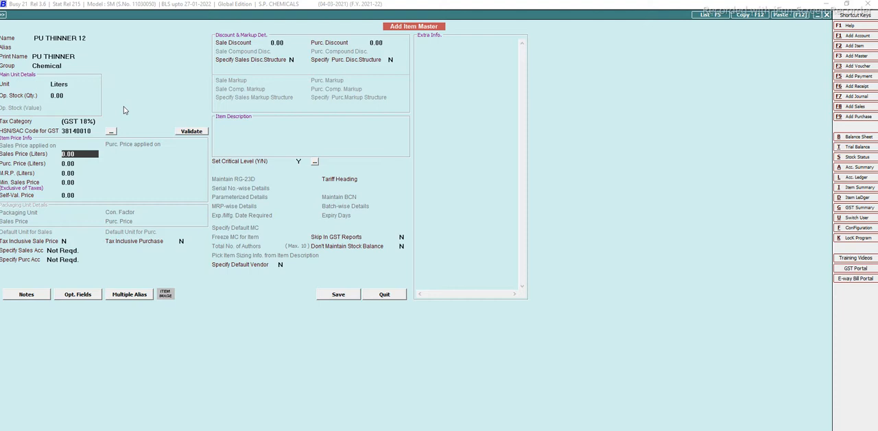
Save the PU THINNER 12 item with its prices left at 0.00 and close the item form.
text(90)
key(BackSpace)
key(Return)
key(Return)
key(Return)
key(Return)
key(Return)
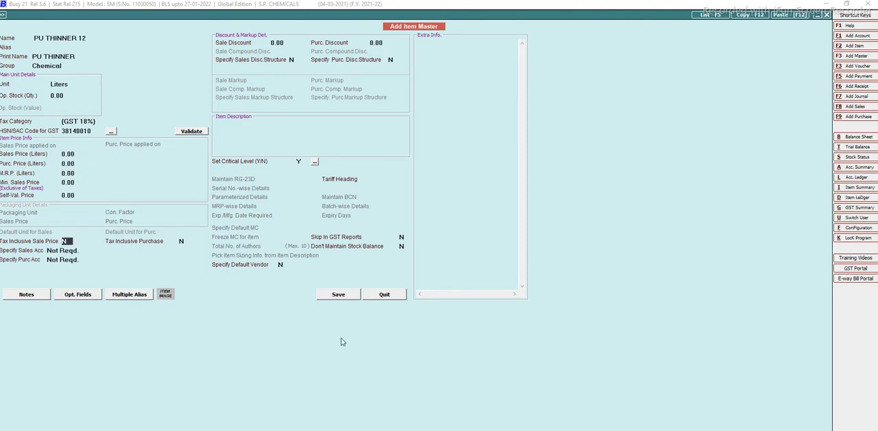
click(338, 295)
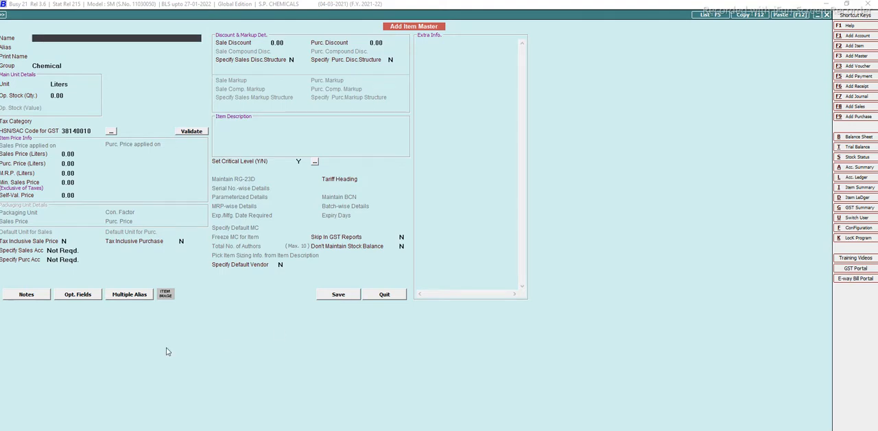
key(Escape)
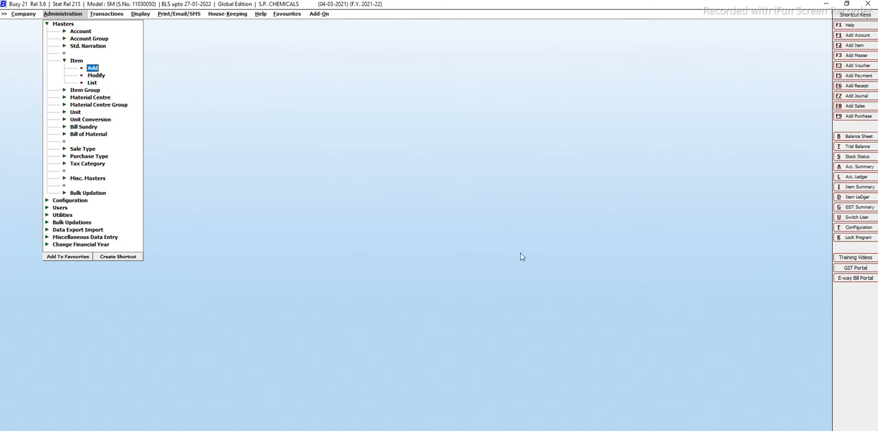
Open a blank item group master to view its fields, and quit it without saving.
key(Down)
key(Up)
double_click(88, 91)
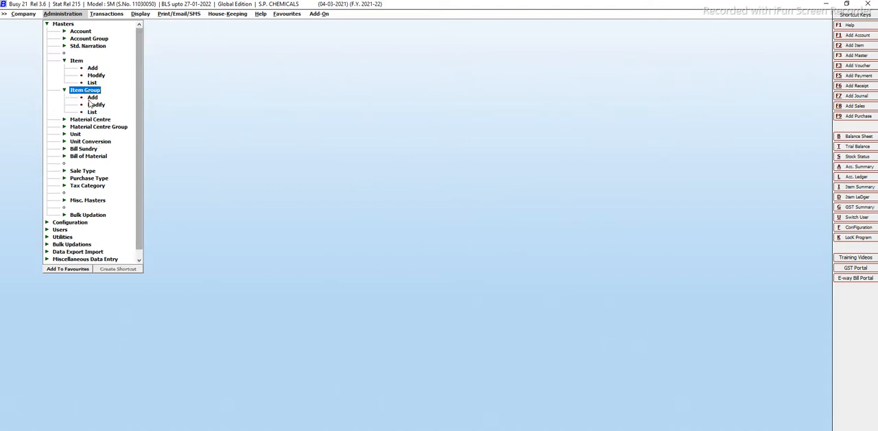
double_click(92, 97)
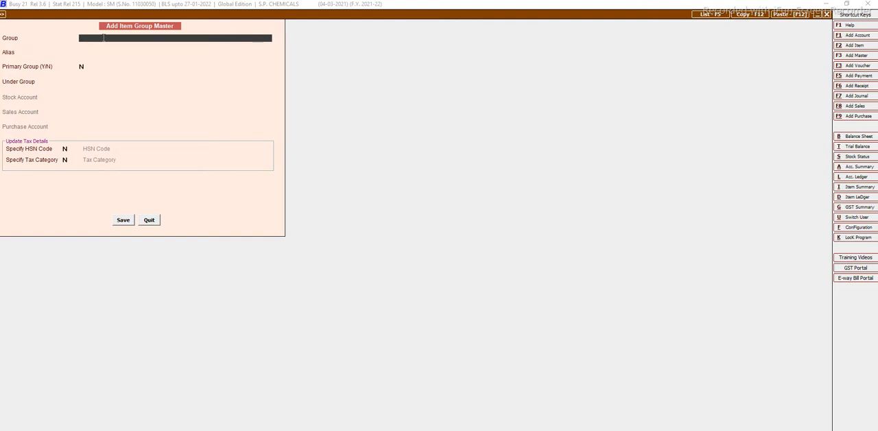
click(148, 220)
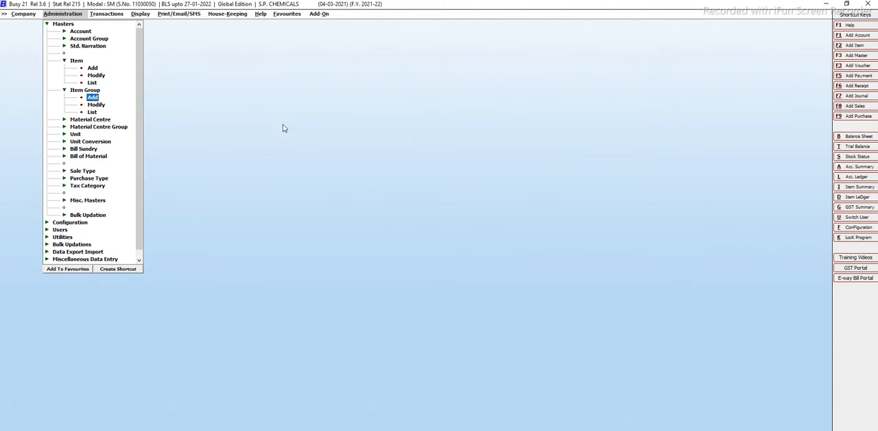
key(Escape)
key(Escape)
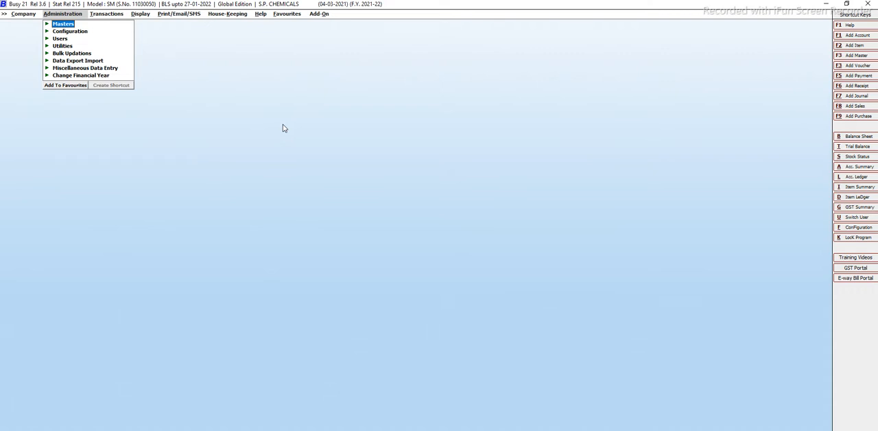
key(Right)
key(Left)
key(Return)
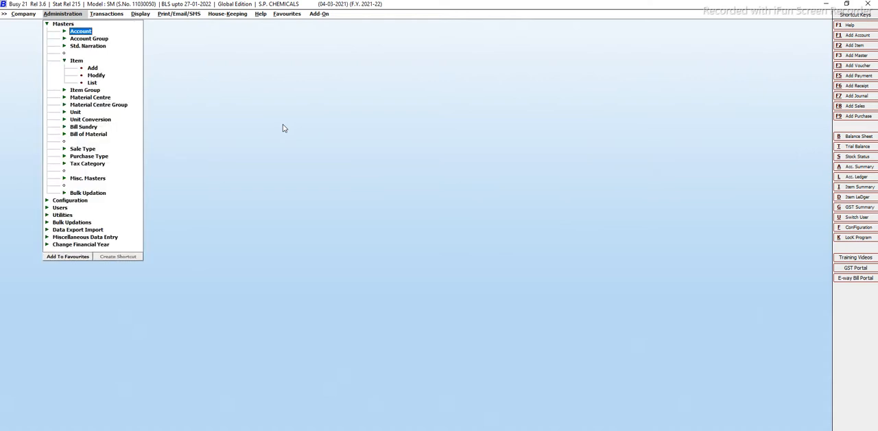
key(Left)
key(Return)
key(Return)
key(Down)
key(Down)
key(Down)
key(Down)
key(Down)
key(Down)
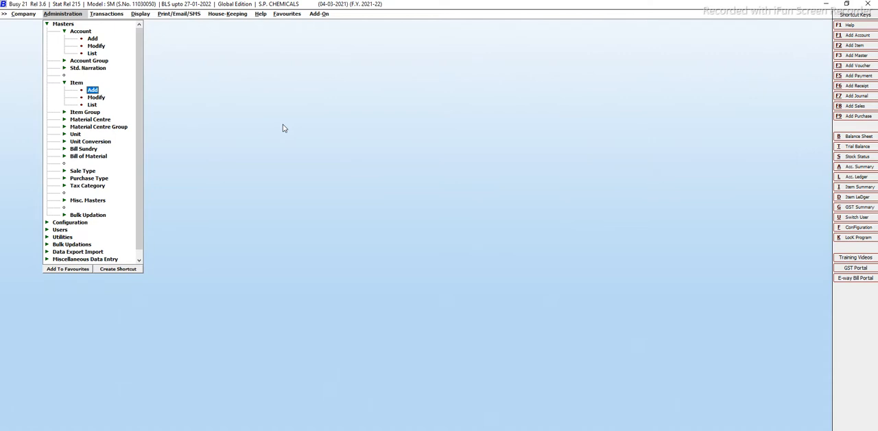
key(Left)
key(Left)
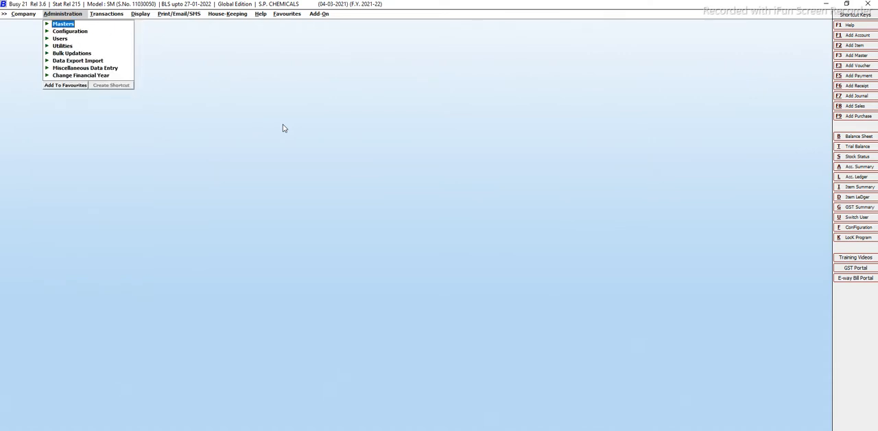
Review the hardware configuration's default printer and page settings, and quit without saving.
key(Down)
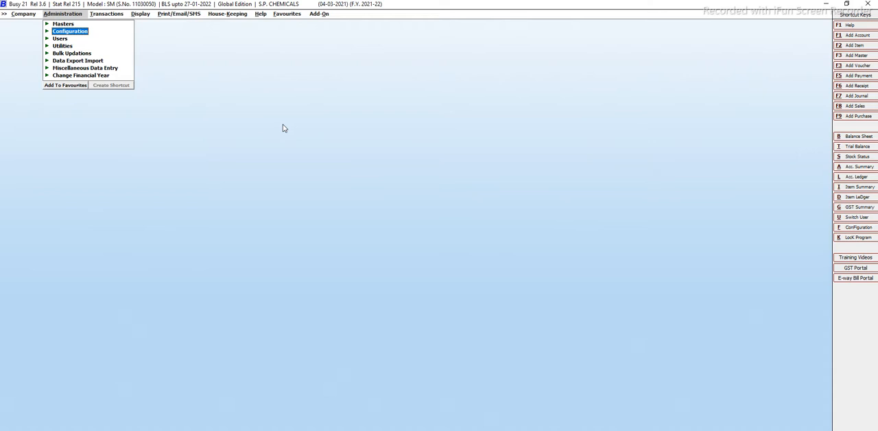
key(Right)
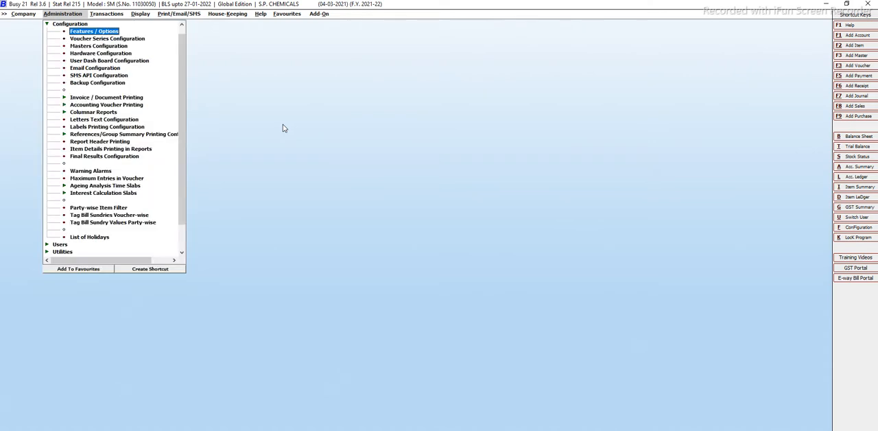
key(Down)
key(Down)
key(Down)
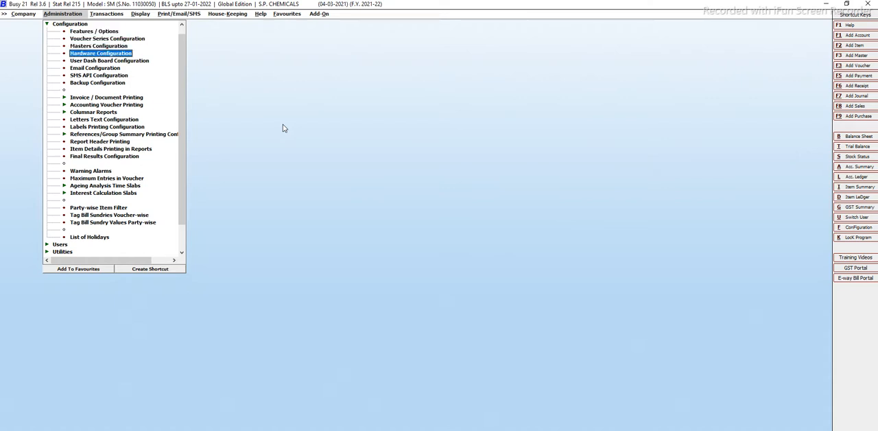
key(Return)
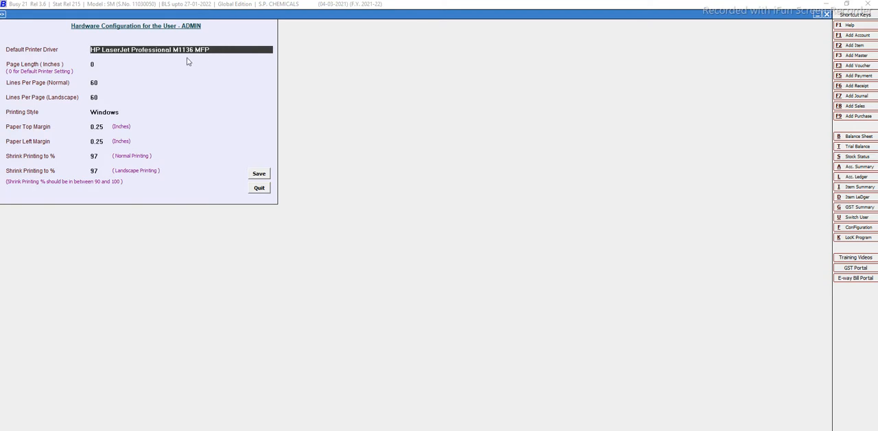
click(262, 190)
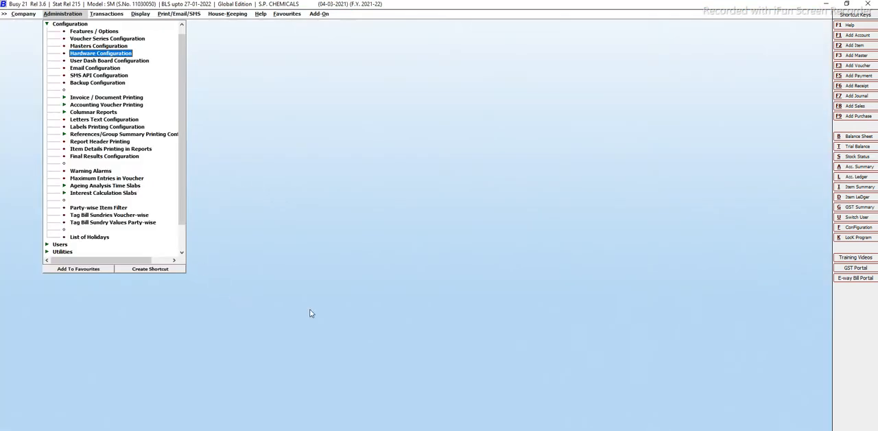
Review the regional settings under Features / Options, and leave them without saving.
click(96, 33)
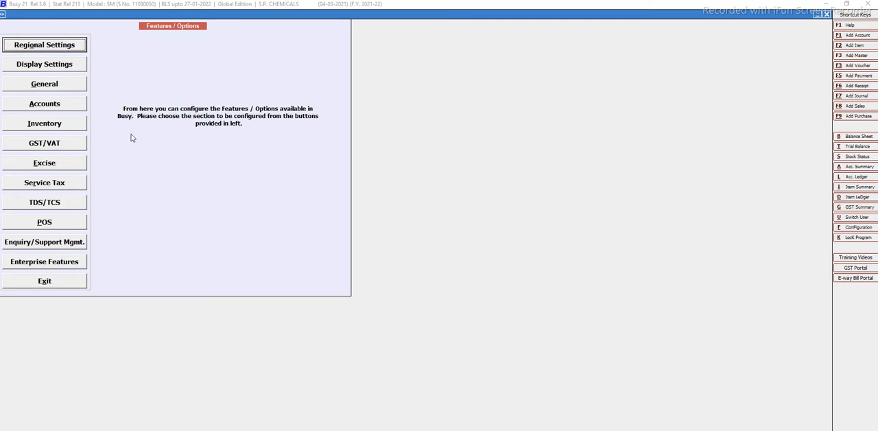
click(40, 46)
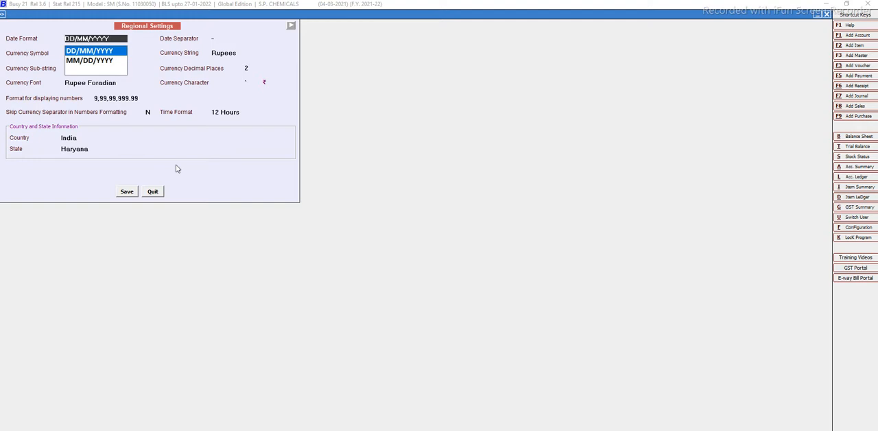
key(Return)
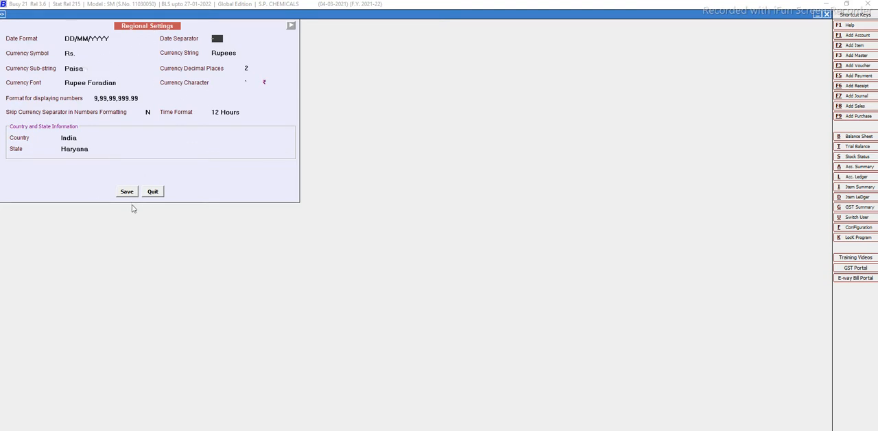
click(150, 193)
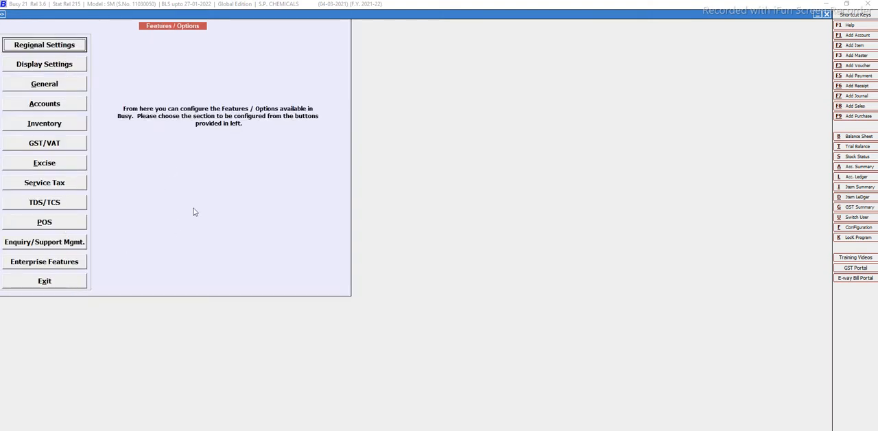
key(Escape)
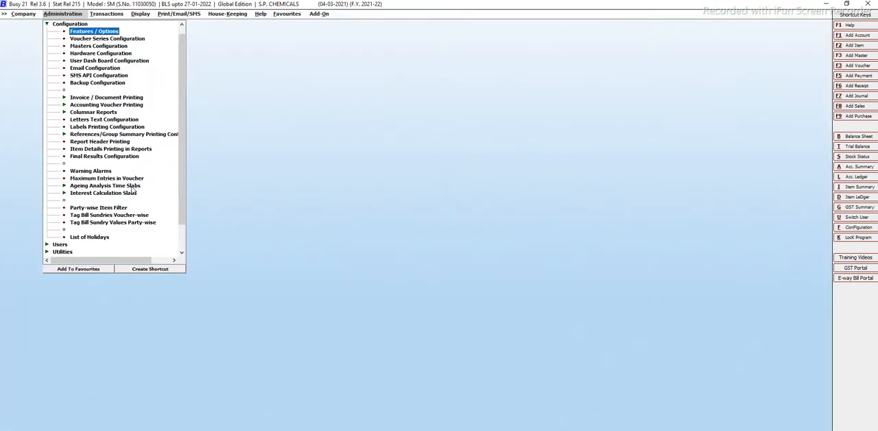
Open the voucher configuration of the Main series under Sales.
key(Down)
key(Return)
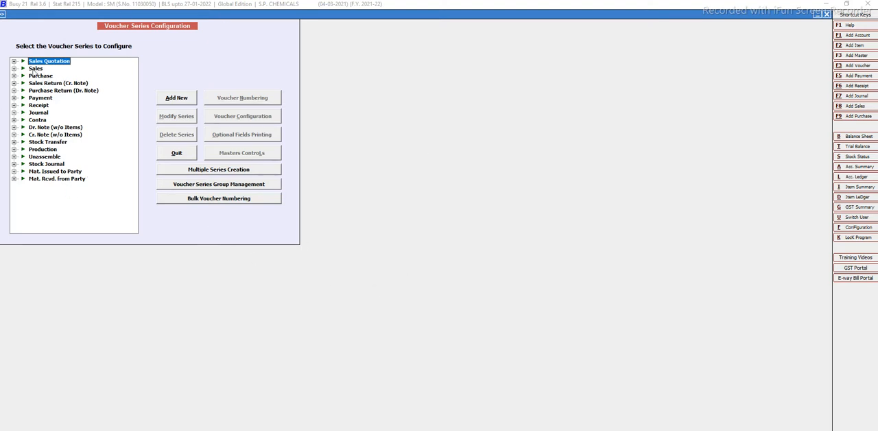
click(34, 68)
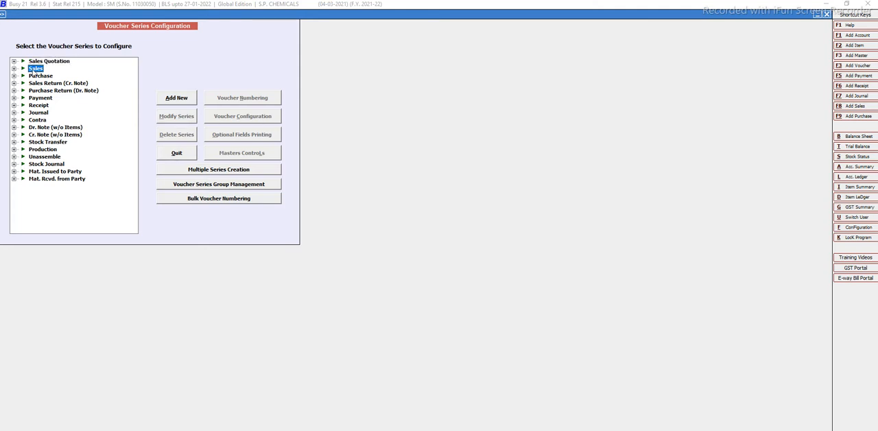
double_click(33, 70)
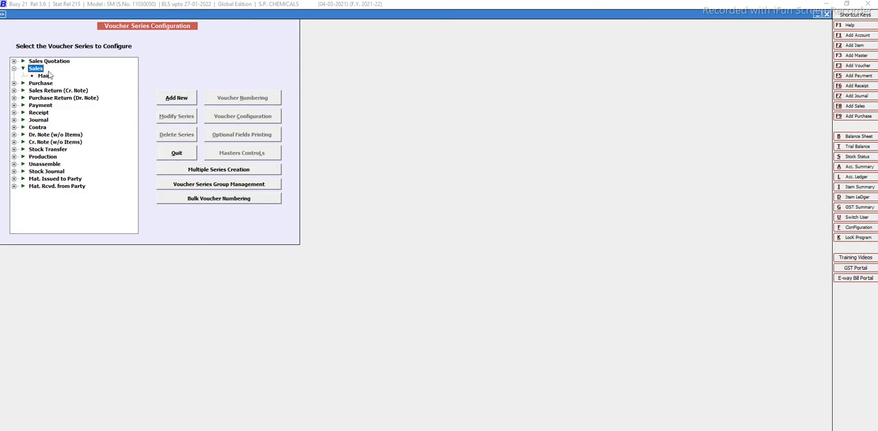
click(46, 78)
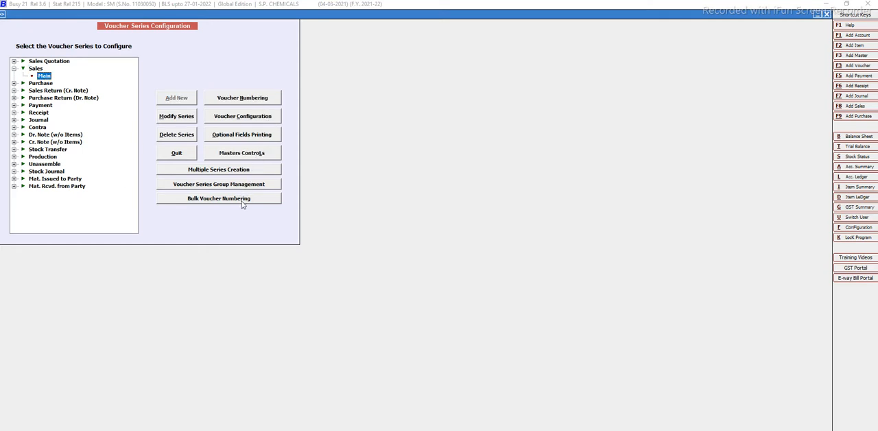
click(230, 114)
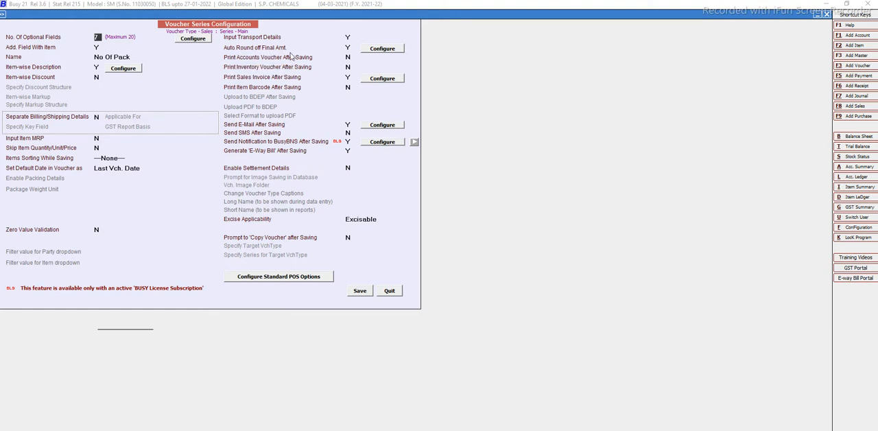
Try the Always Upper rounding mode in the auto round-off options for the final amount.
click(382, 49)
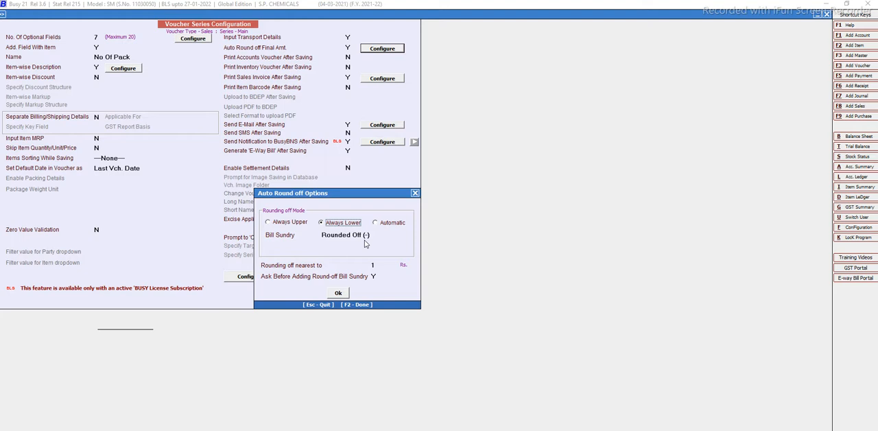
click(268, 222)
key(Return)
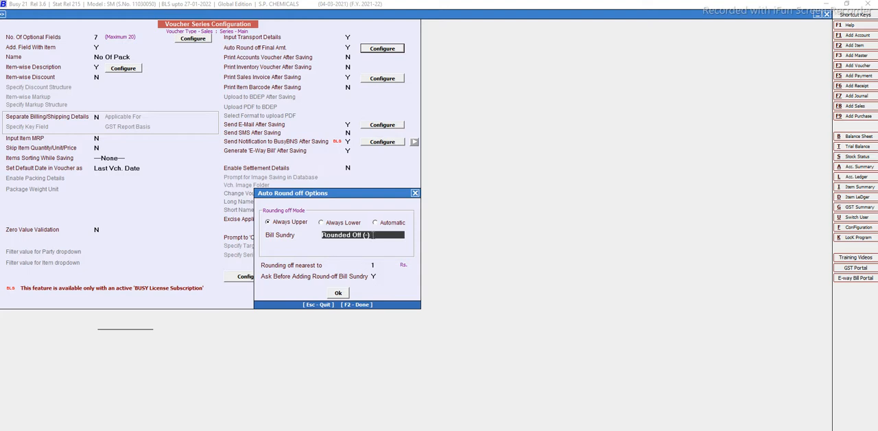
Try automatic round-off with Rounded Off (-) as upper and Rounded Off (+) as lower bill sundry, and quit the voucher configuration without saving.
click(375, 223)
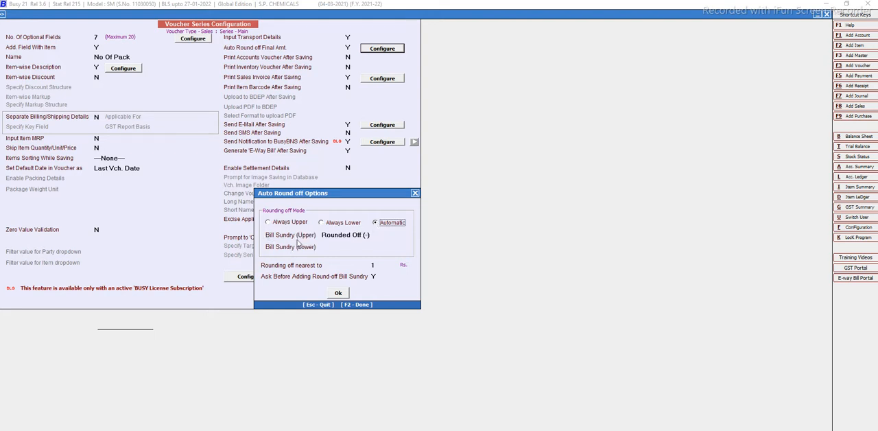
click(365, 235)
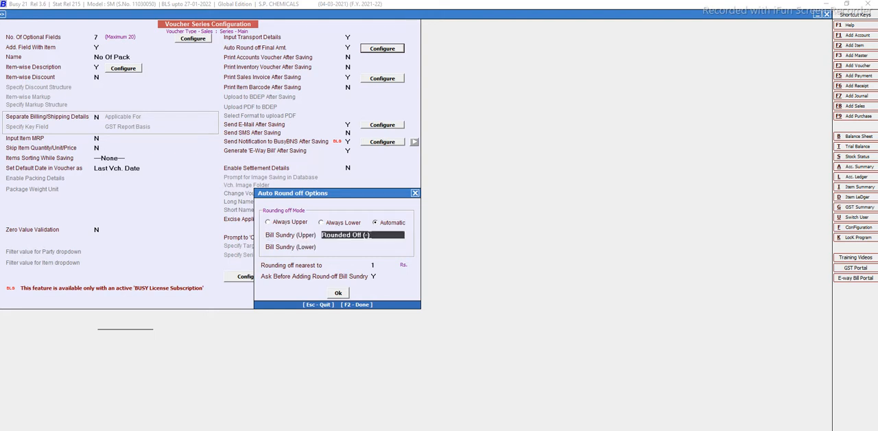
click(326, 248)
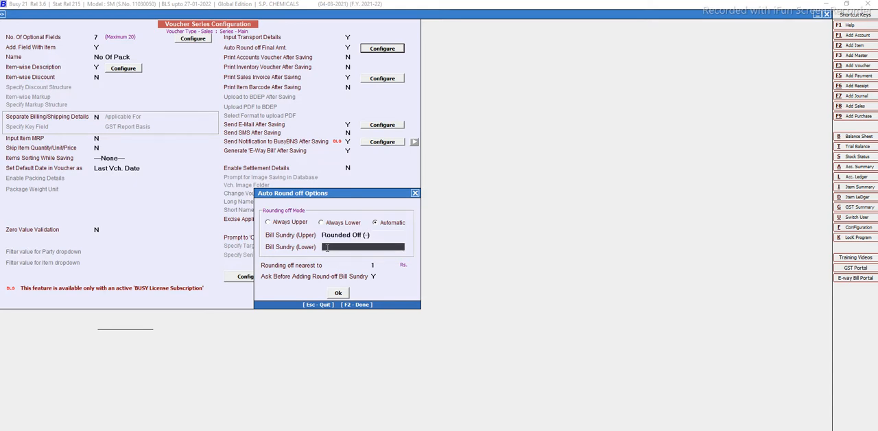
text(R)
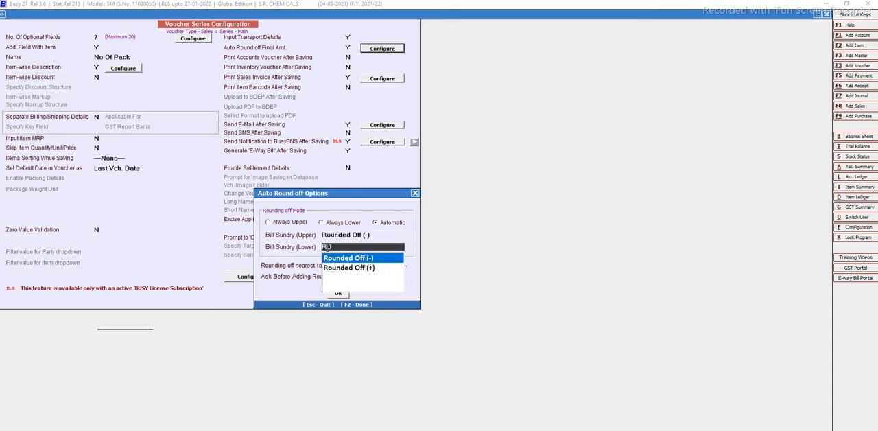
key(Down)
key(Return)
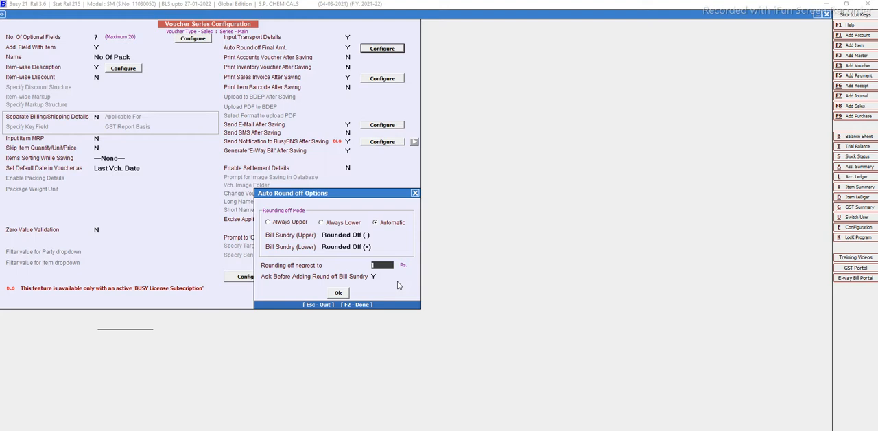
click(338, 293)
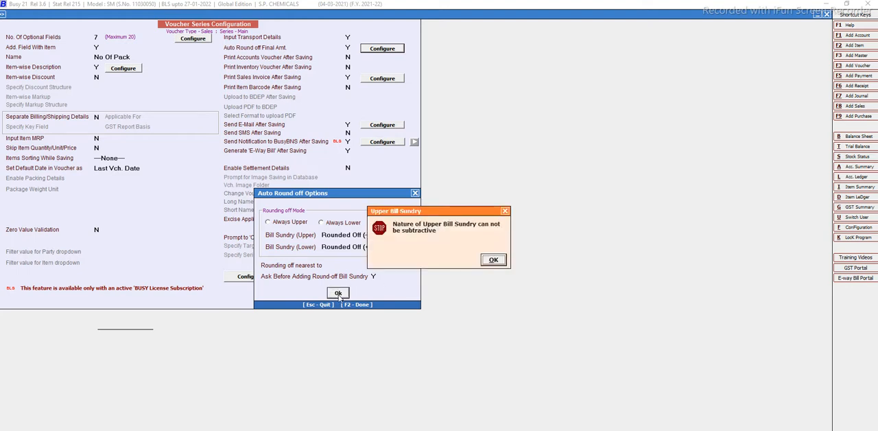
click(493, 260)
click(415, 194)
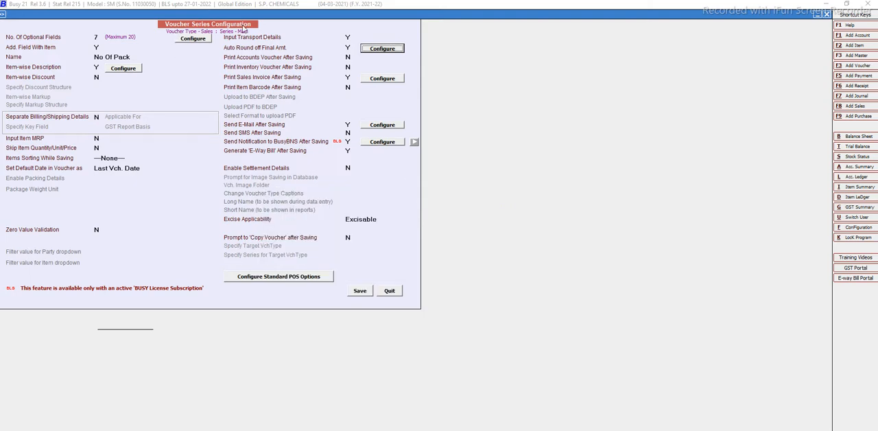
click(388, 290)
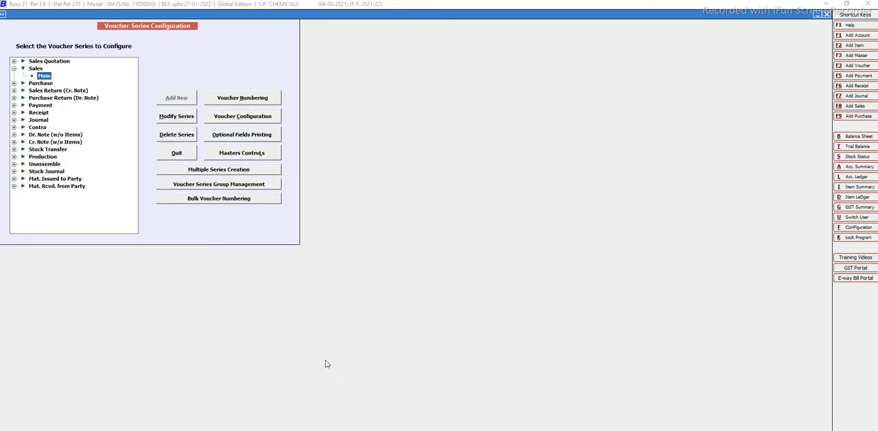
key(Escape)
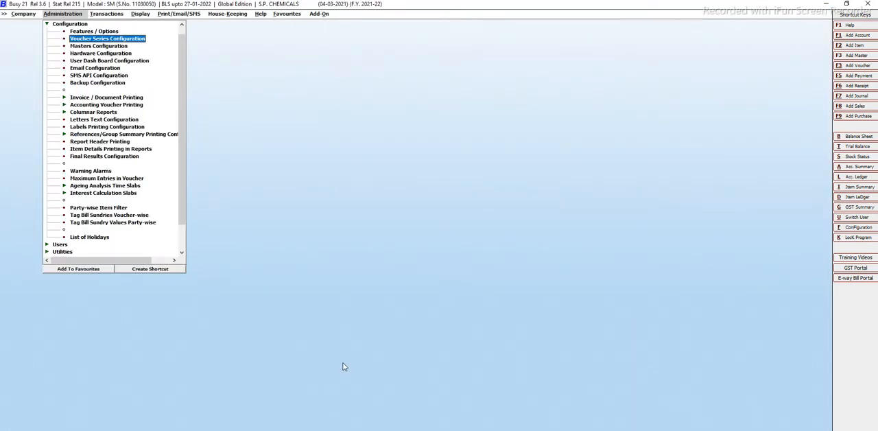
View the Masters Configuration form and its master type choices, and quit without saving.
click(94, 46)
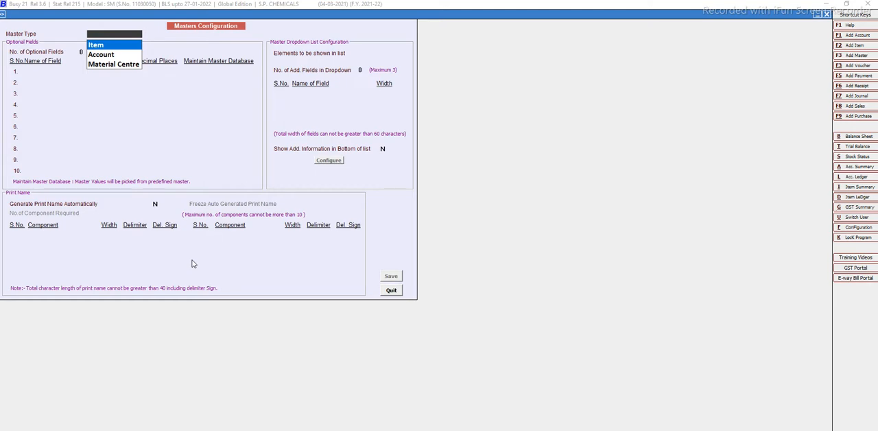
click(391, 289)
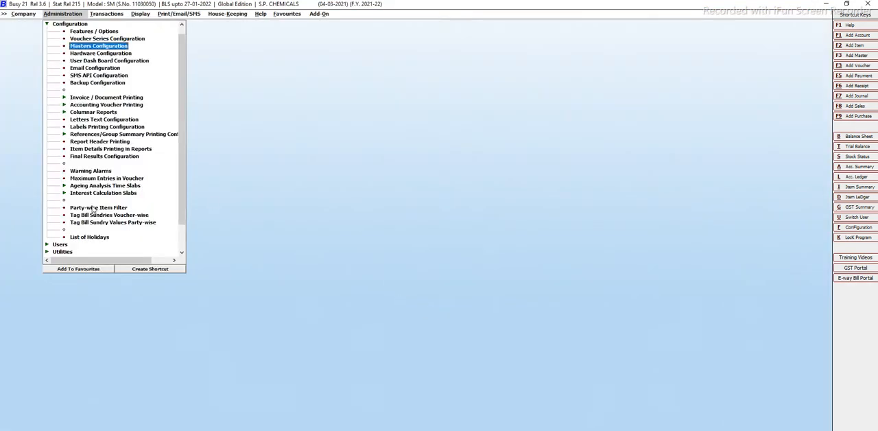
View the Hardware Configuration form with its printer and page settings, and quit without saving.
click(108, 54)
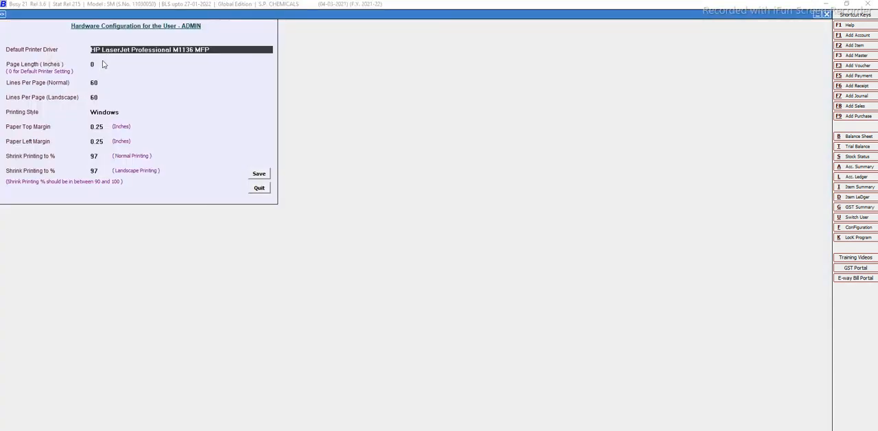
key(Escape)
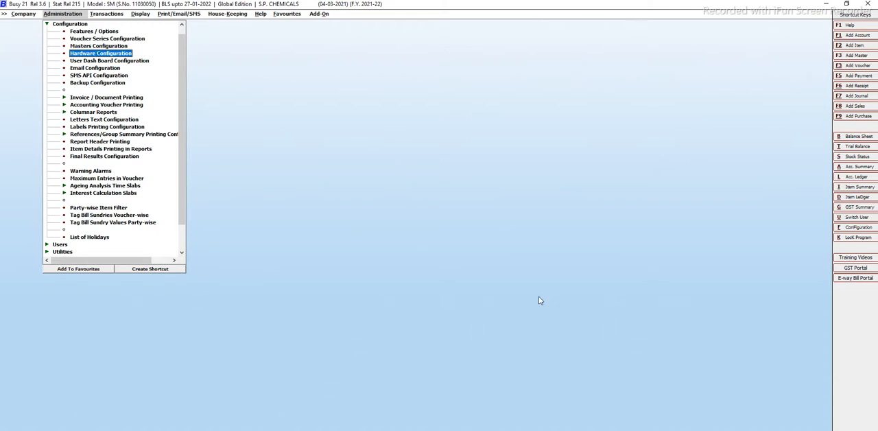
Start a new sales voucher in the Main series dated 03-08-2021.
key(Right)
key(Down)
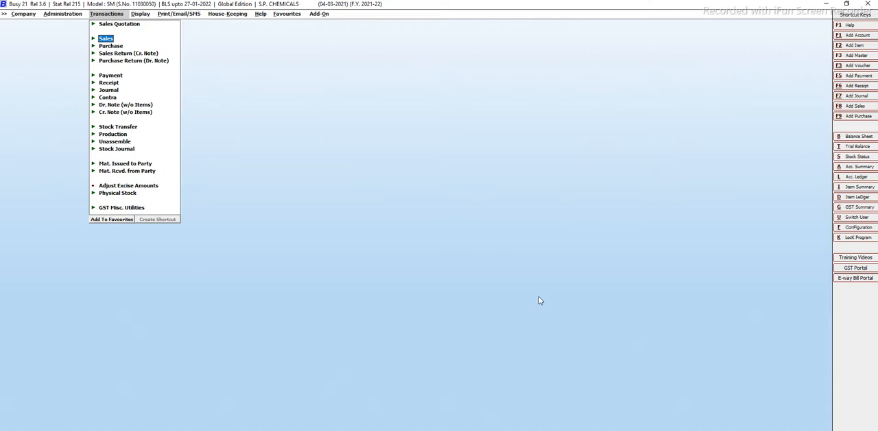
key(Return)
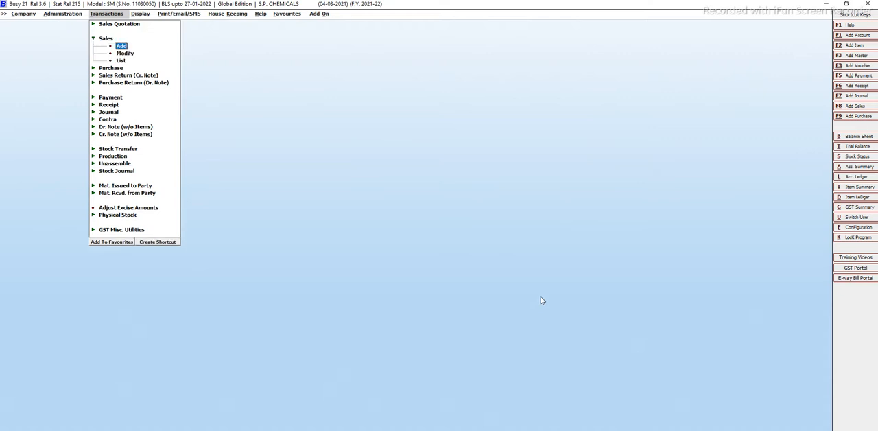
key(Return)
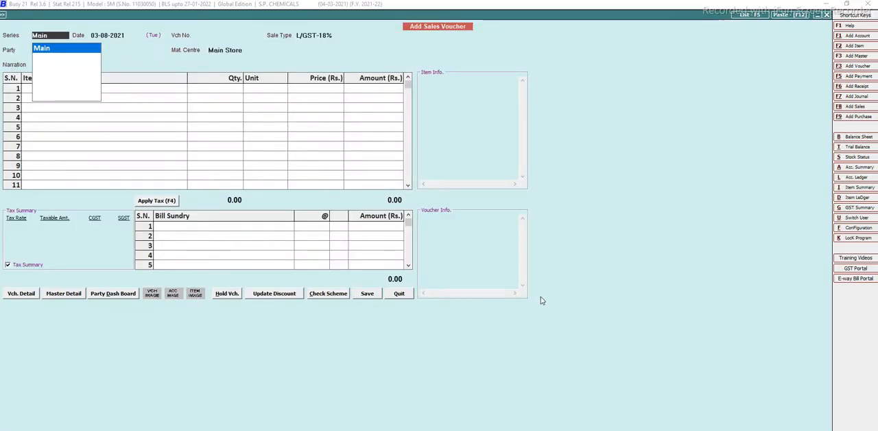
key(Return)
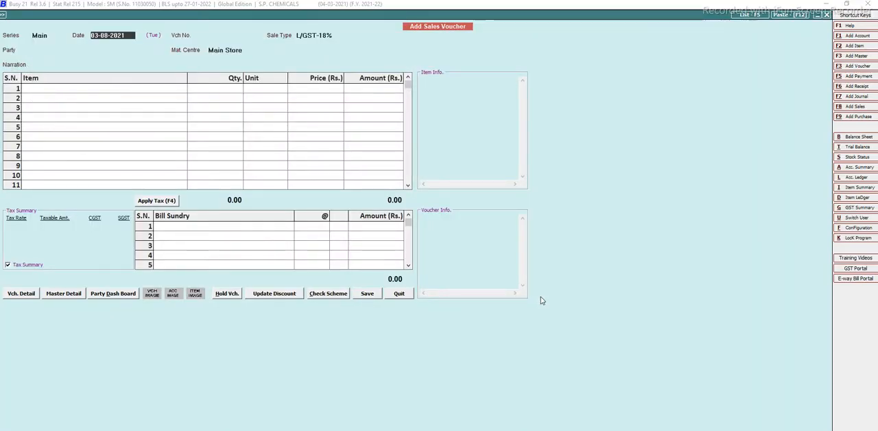
key(Return)
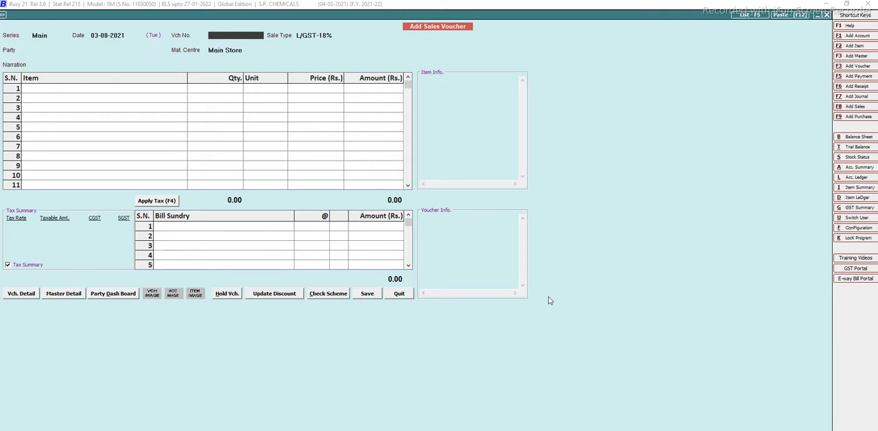
Enter 1254 as the voucher number and choose L/GST-18% as the sale type.
text(1254)
key(Return)
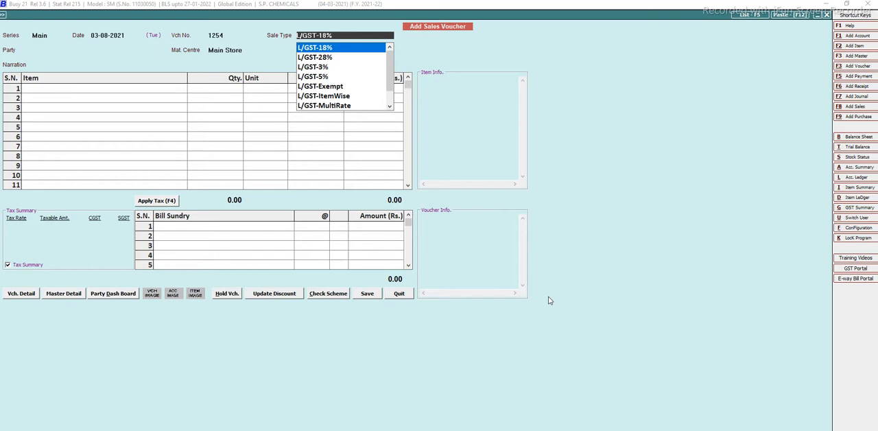
text(i)
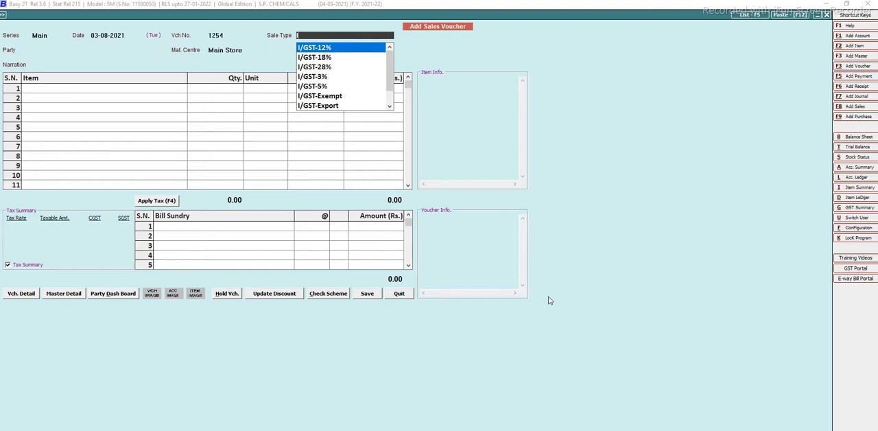
text(L)
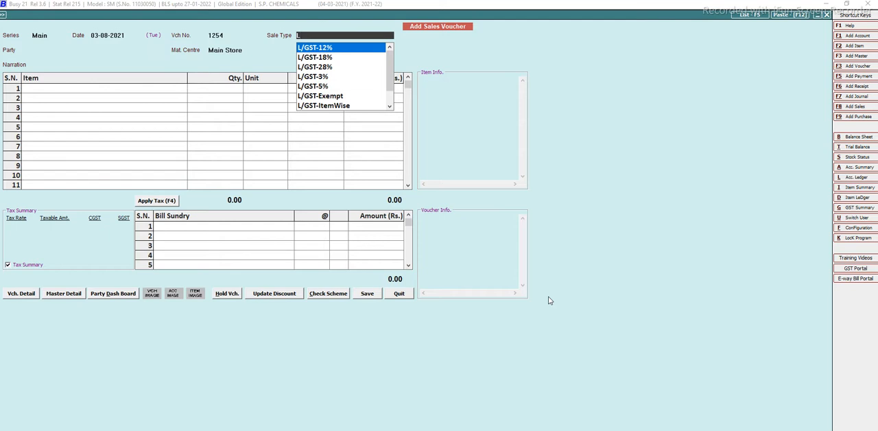
key(Down)
key(Return)
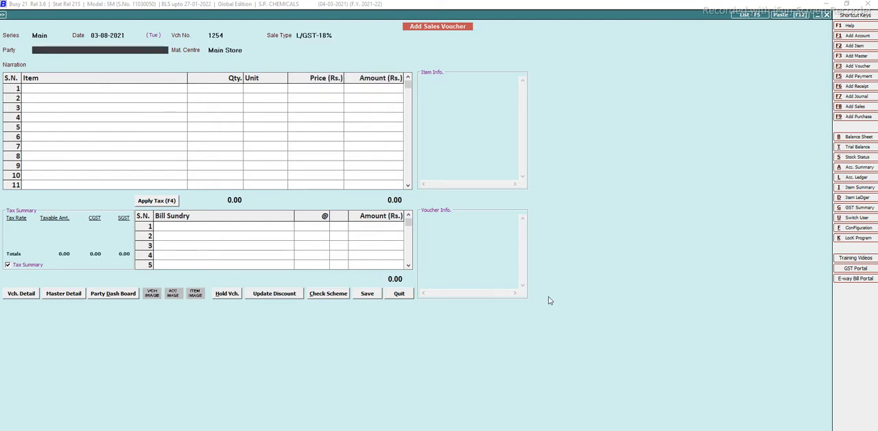
Select the customer's account as the party and accept Main Store as the material centre.
text(VEE)
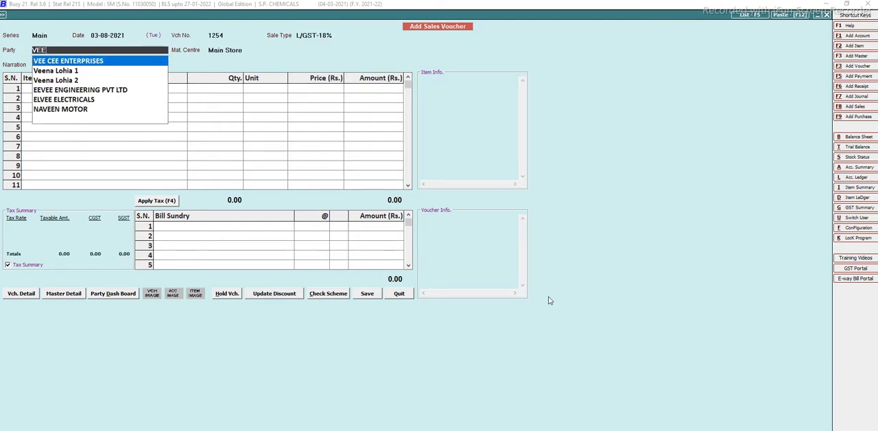
key(Down)
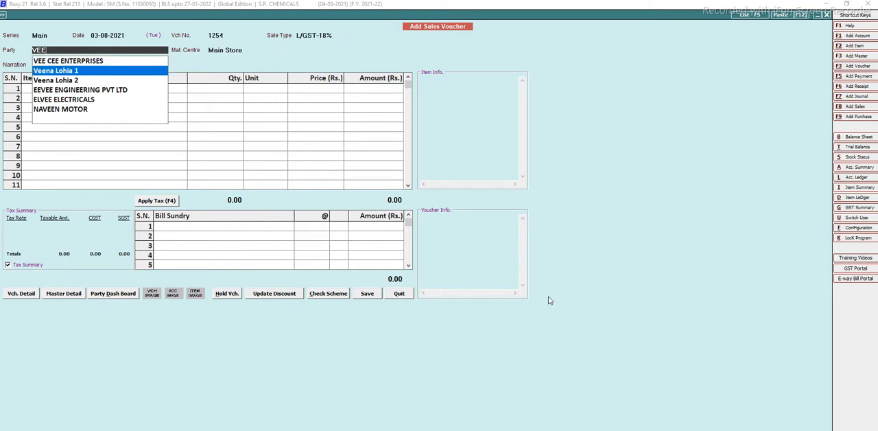
key(Return)
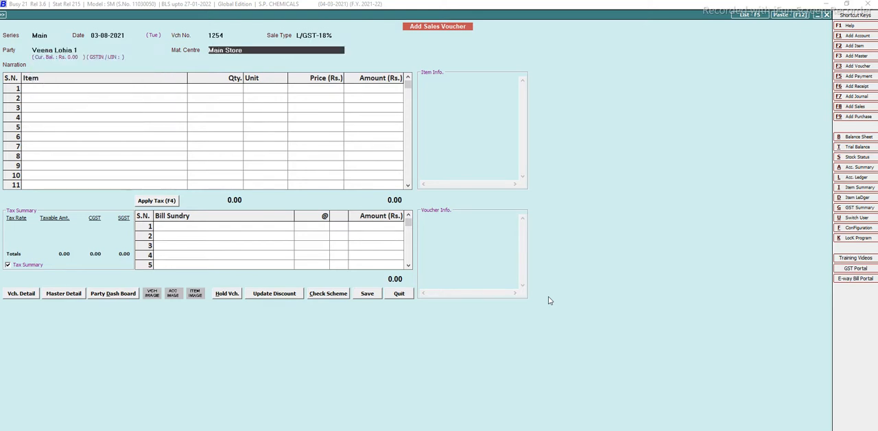
key(Return)
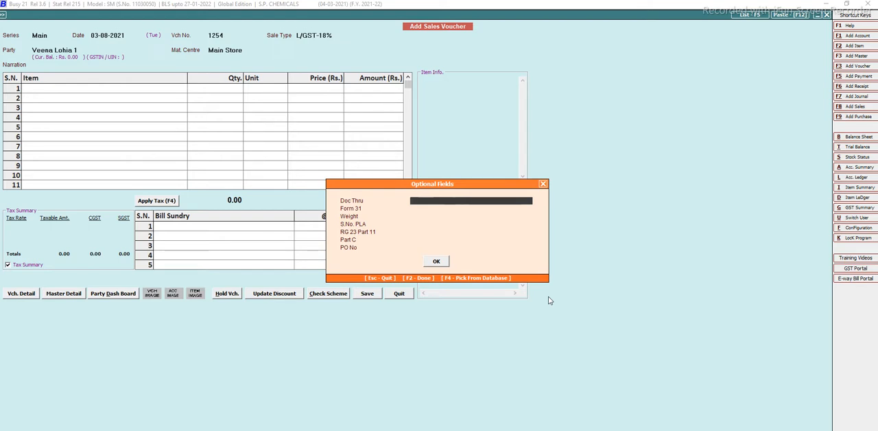
Fill in the optional fields with Doc Thru BY ROAD, Weight 125 LTR and the purchase order number.
text(BY ROAD)
key(Return)
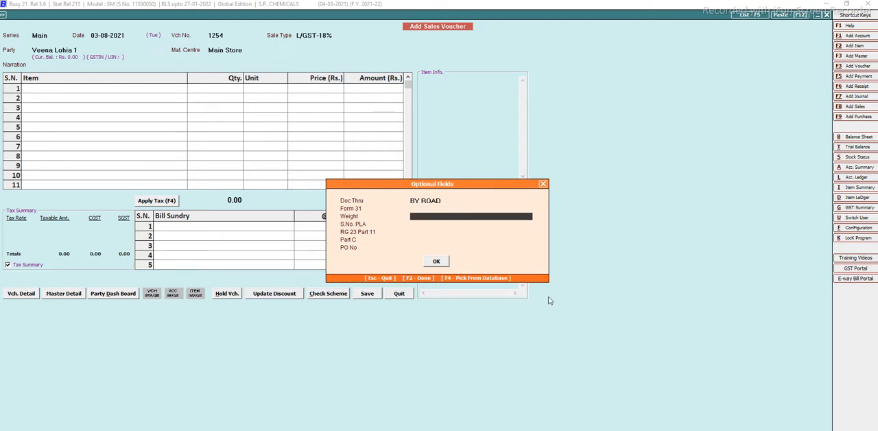
text(125 LTR)
key(Return)
key(Return)
key(Return)
key(Return)
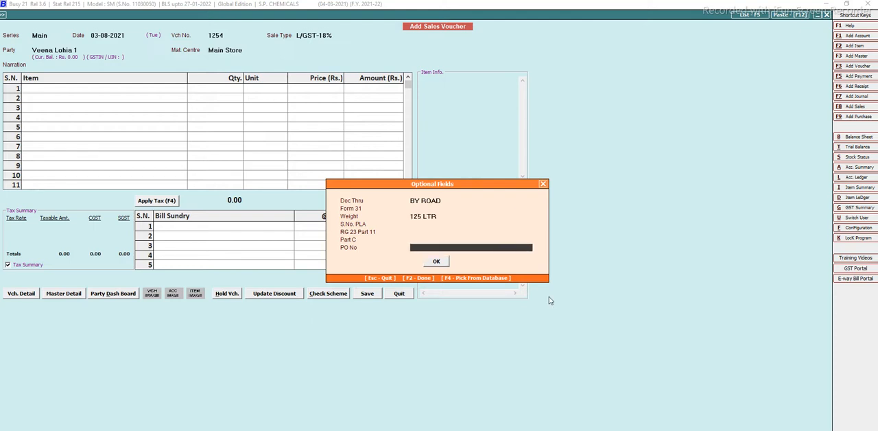
text(12548)
key(Return)
key(Return)
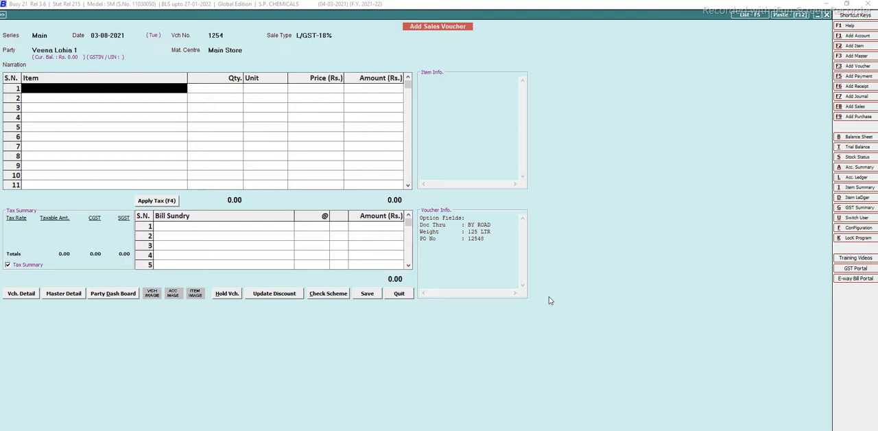
Add the item PU THINNER 12 on the first line with 1 pack and average contents of 4 LTR.
text(pU)
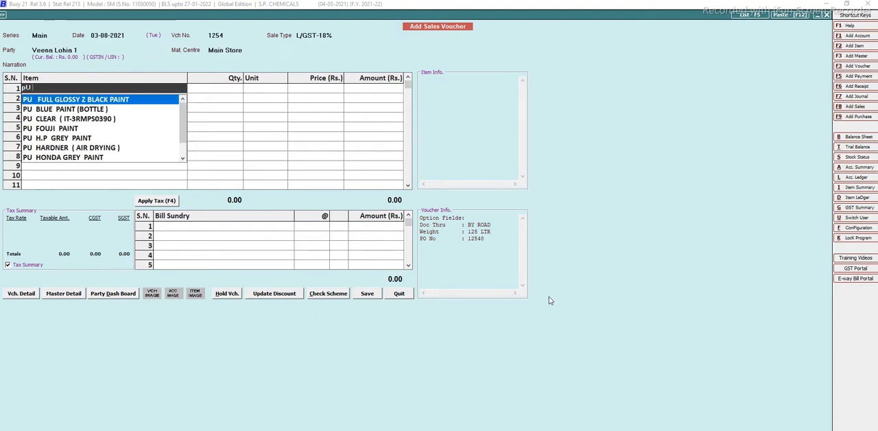
text( THI)
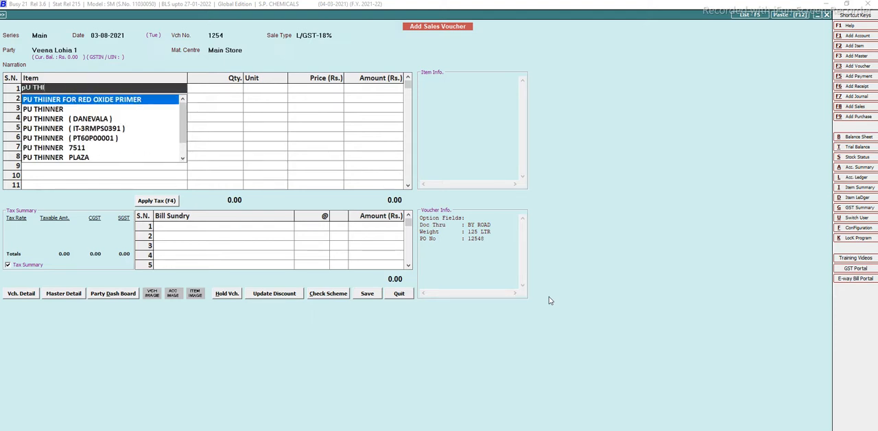
text(NNER)
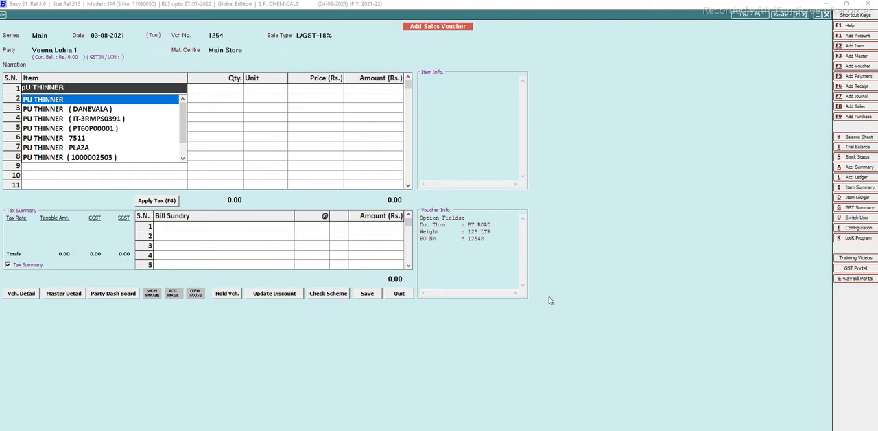
text( 12)
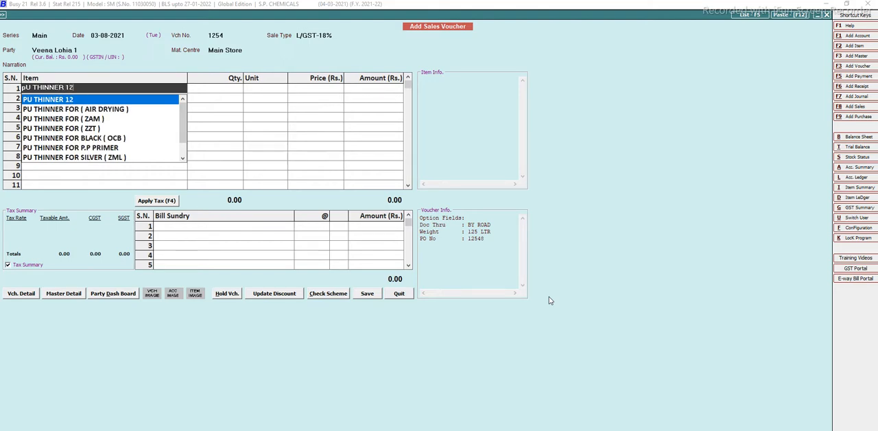
key(Return)
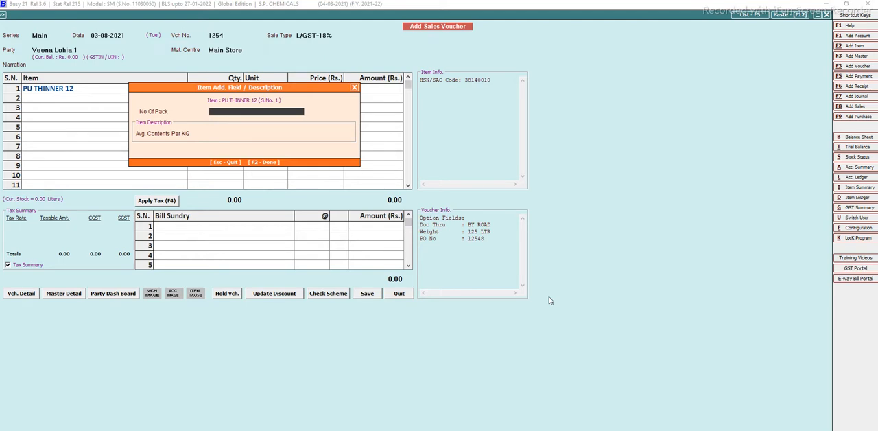
text(1)
key(Return)
text(4)
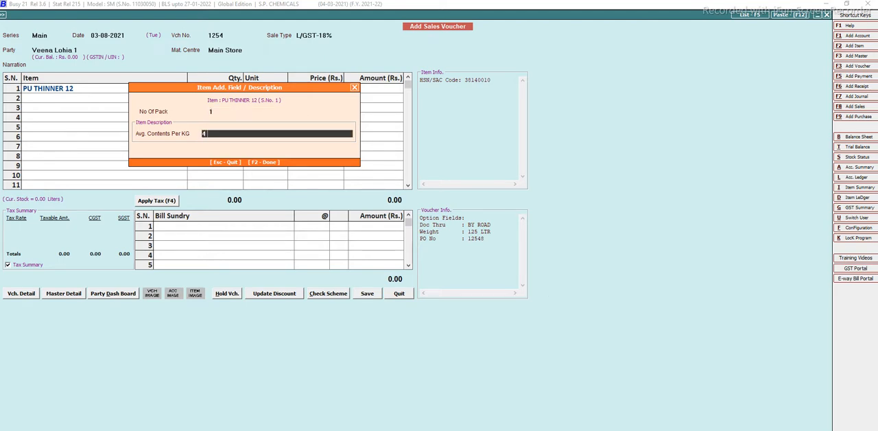
text(  LTR)
key(Return)
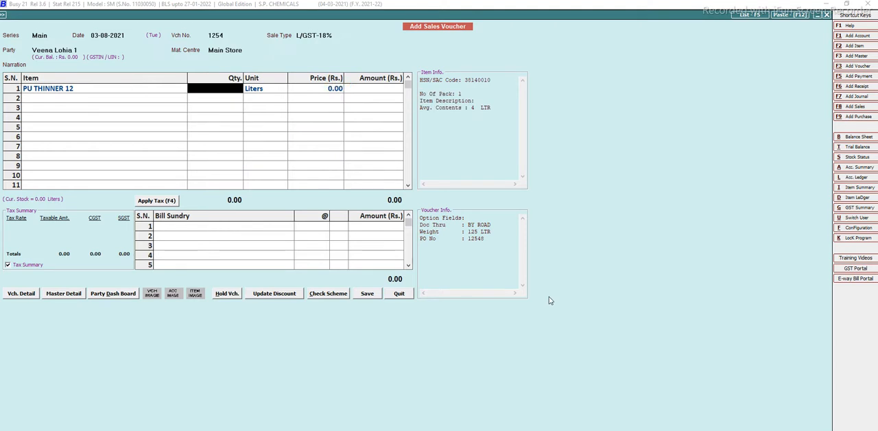
Set the PU THINNER 12 quantity to 4 liters at a price of Rs. 25 and finish the item list.
text(4)
key(Return)
key(Return)
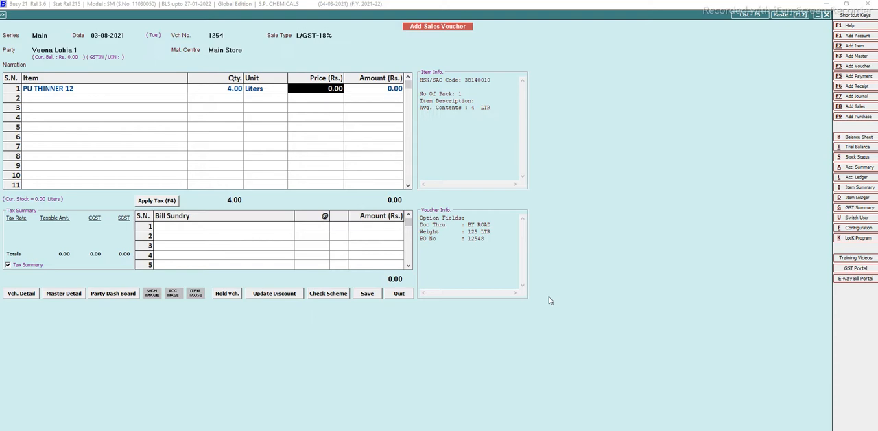
text(25)
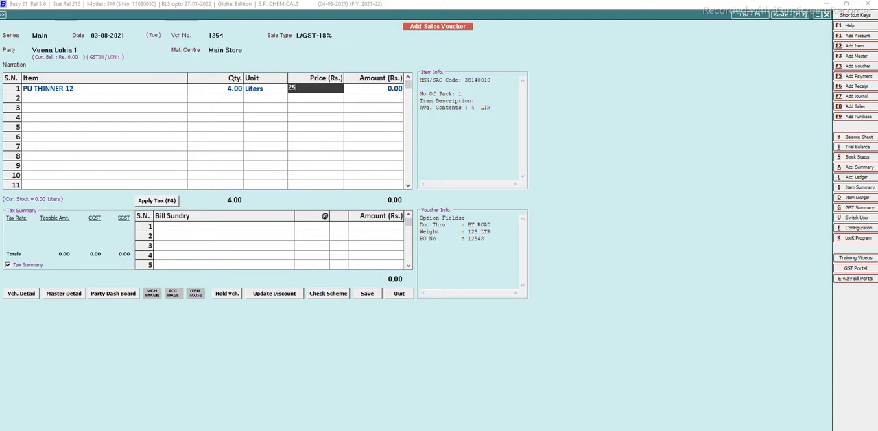
key(Return)
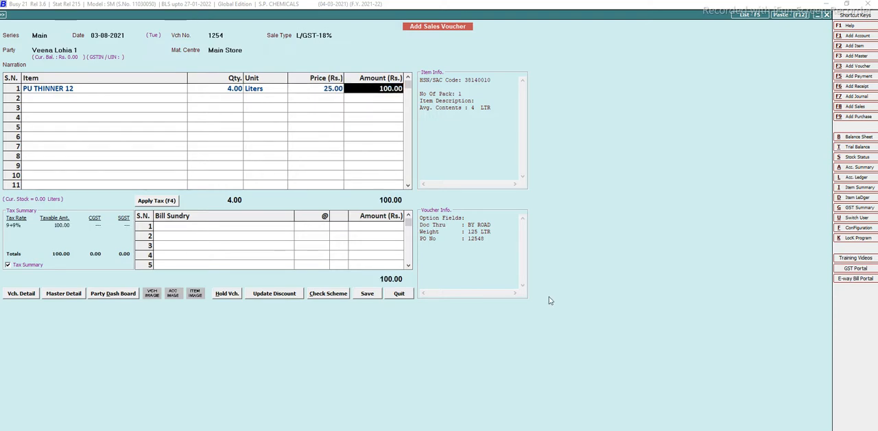
key(Return)
key(Return)
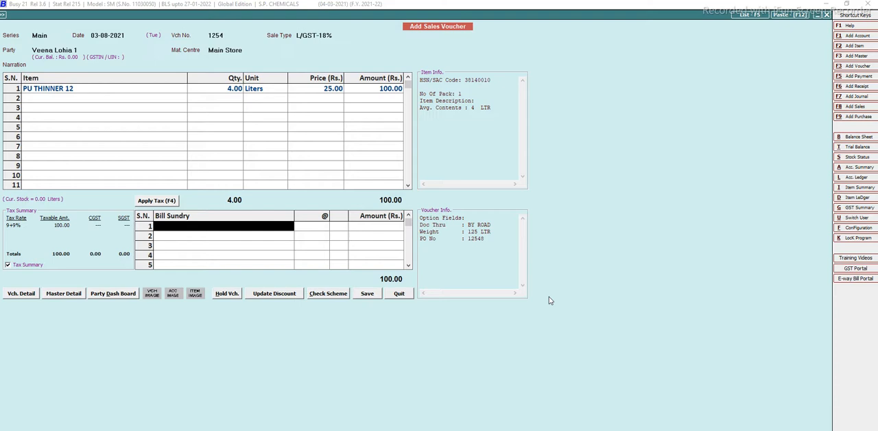
Add the bill sundries Freight & Forwarding Charges of Rs. 100, CGST at 9% and SGST at 9%.
text(f)
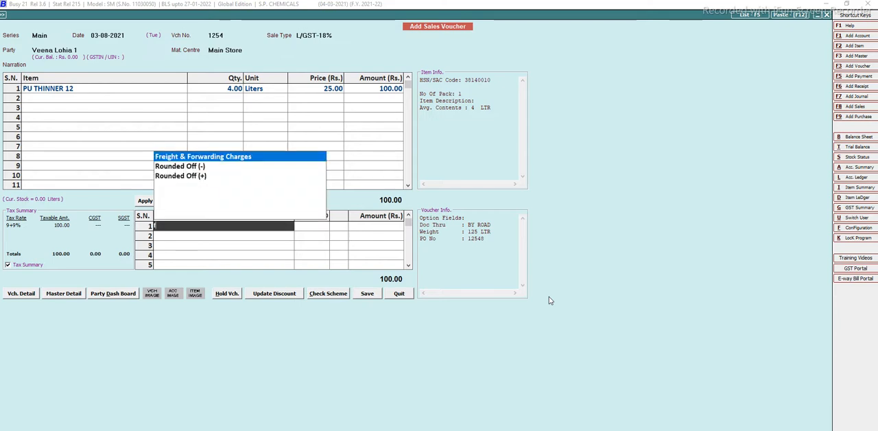
key(Return)
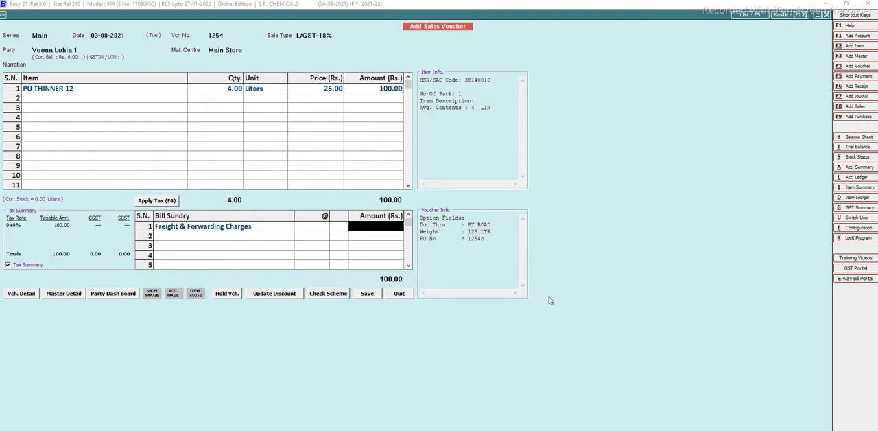
text(1)
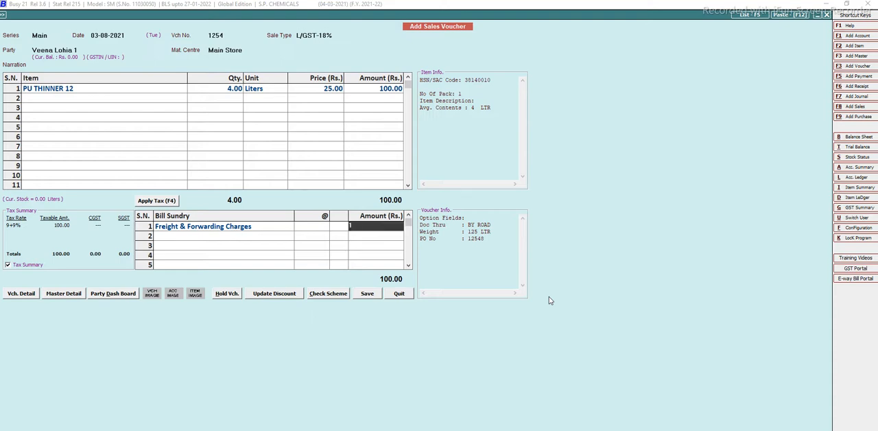
text(00)
key(Return)
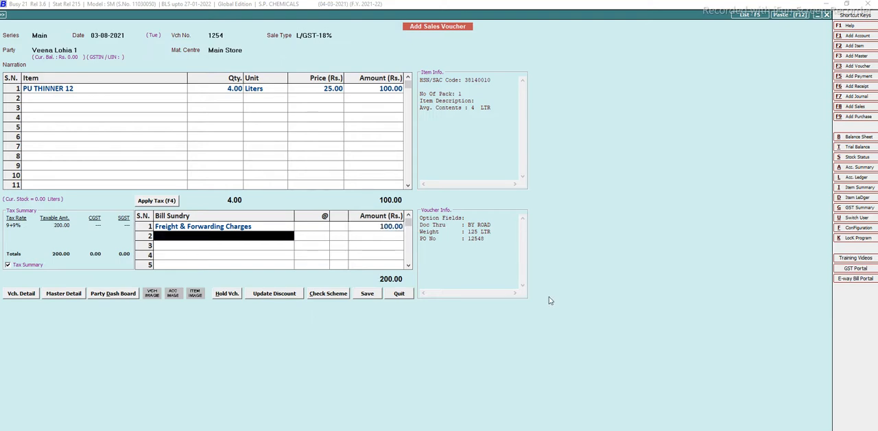
text(cG)
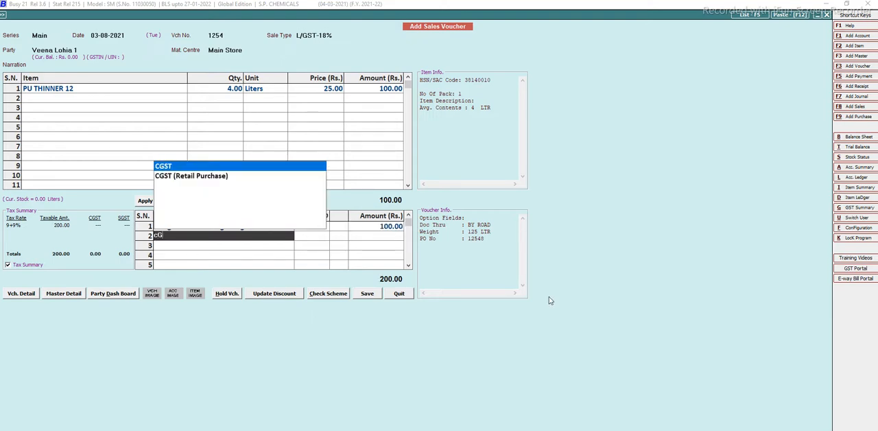
key(Return)
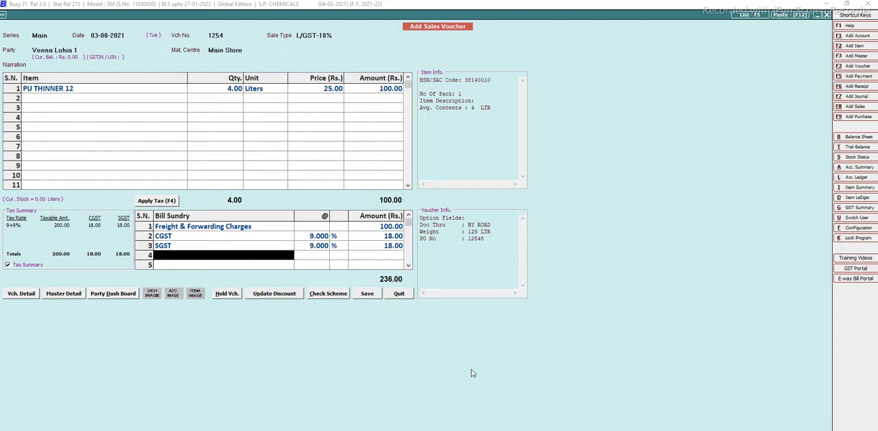
Save the sales voucher with the new bill reference accepted, and set its transport to BY ROAD with the vehicle's registration number.
click(367, 293)
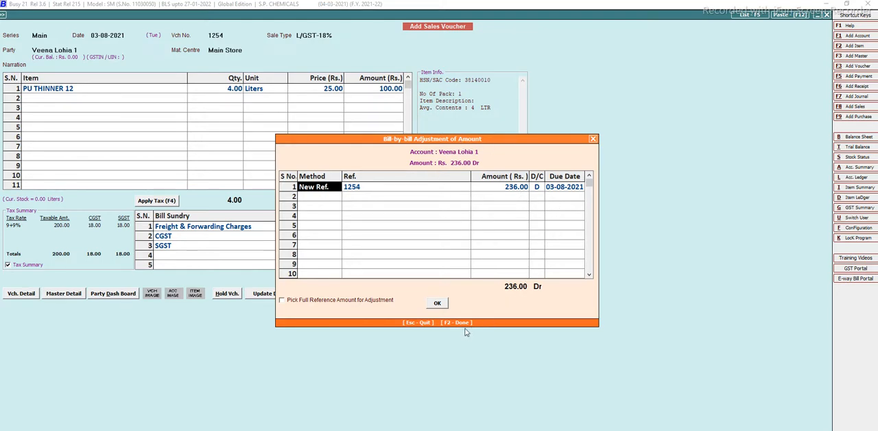
click(437, 303)
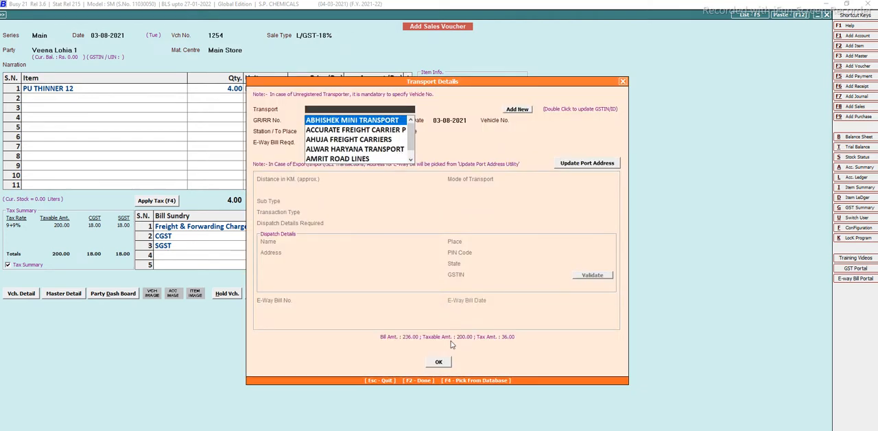
text(BY ROAD)
key(Return)
key(Return)
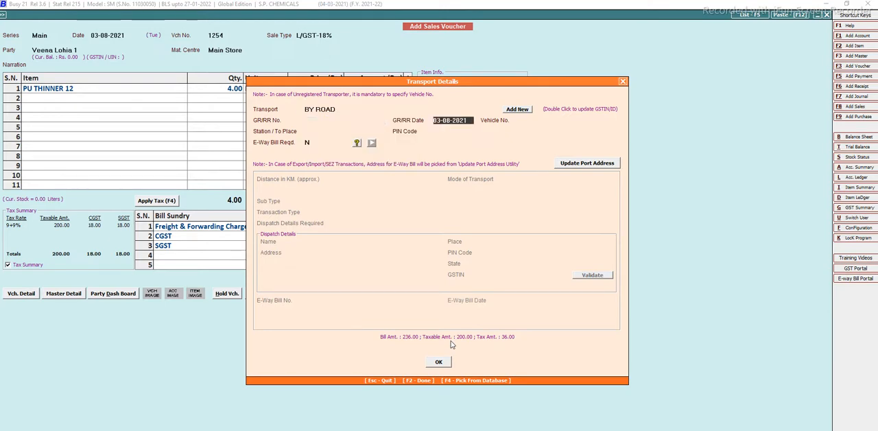
key(Return)
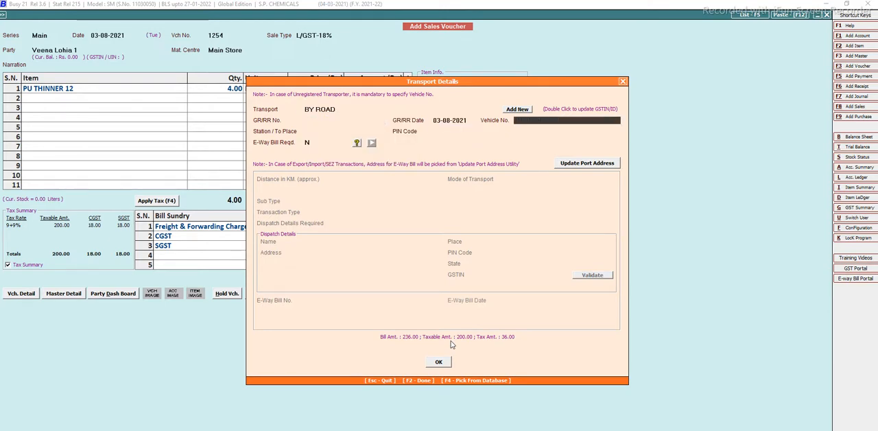
text(HR38AB6274)
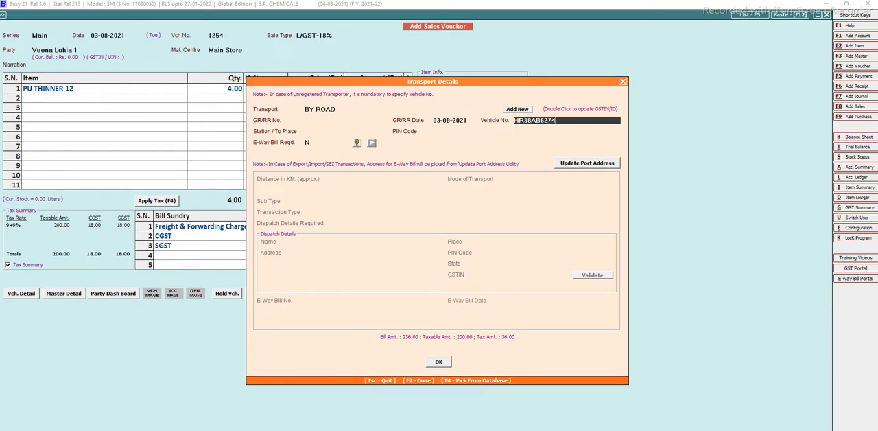
key(Return)
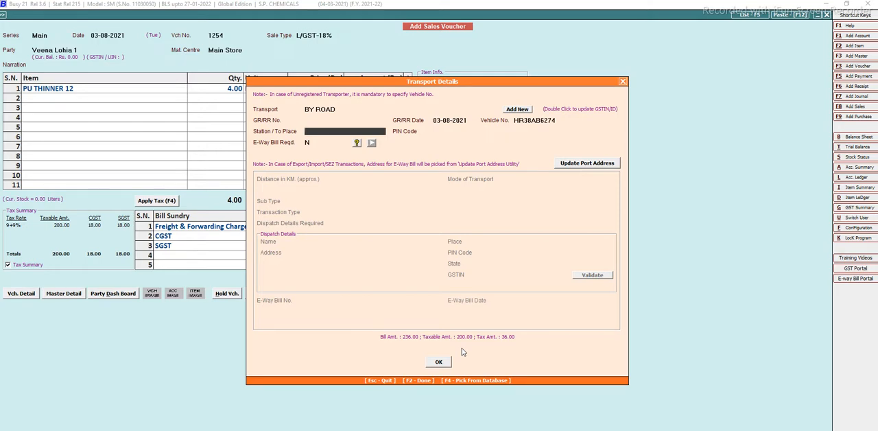
text(FARIDABA)
key(BackSpace)
key(BackSpace)
key(BackSpace)
key(BackSpace)
key(BackSpace)
key(BackSpace)
key(BackSpace)
key(BackSpace)
key(BackSpace)
key(BackSpace)
key(BackSpace)
key(Return)
key(Return)
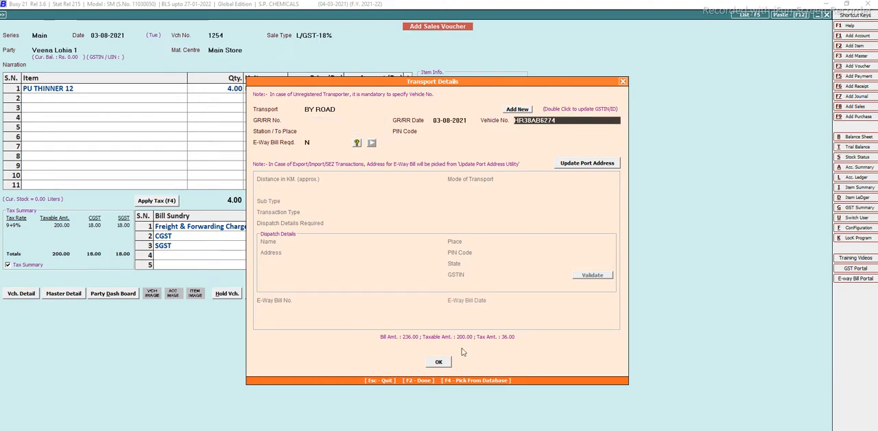
key(Return)
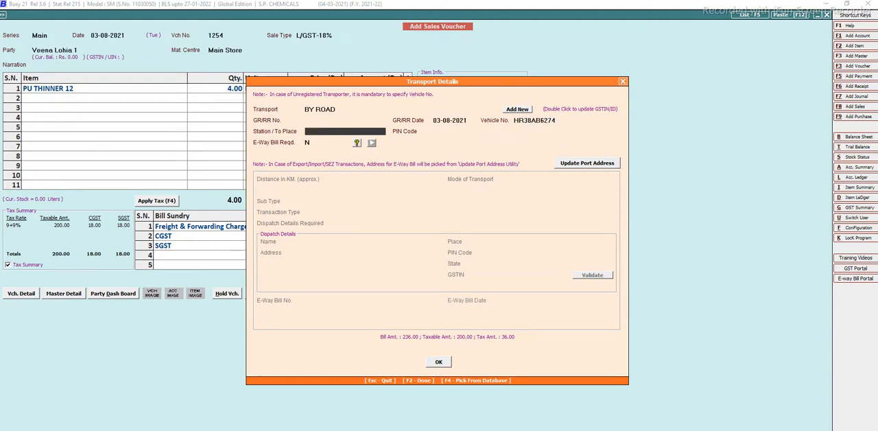
text(DE)
key(BackSpace)
key(BackSpace)
Set the transport destination to FARIDABAD with its postal code, and mark the e-way bill as required.
text(FARIDABAD)
key(Return)
text(121001)
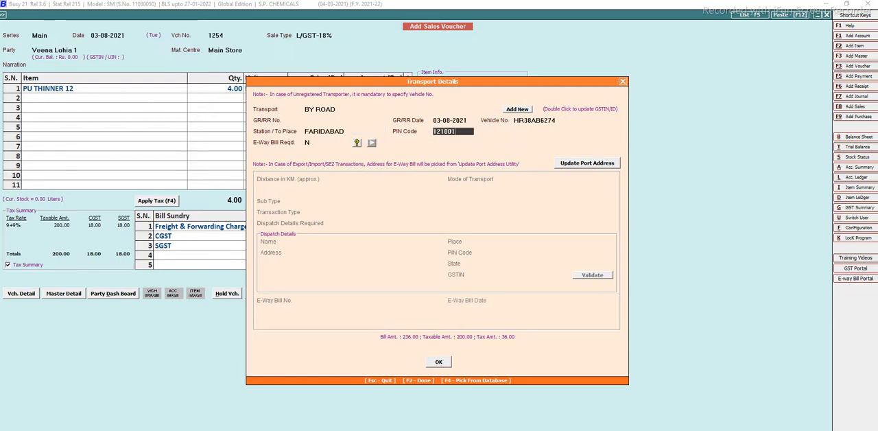
key(Return)
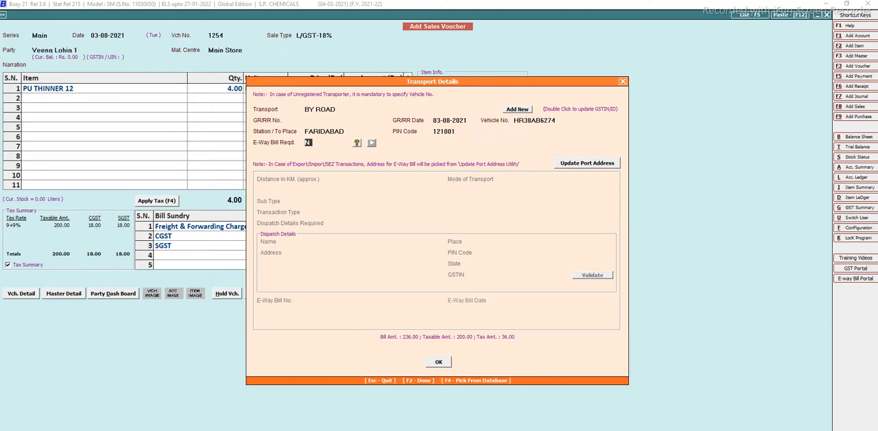
text(Y)
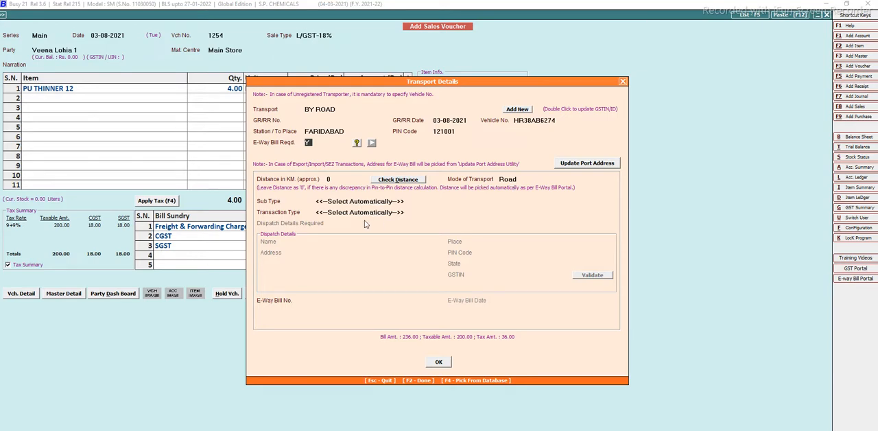
Confirm the transport details, decline sending the voucher by e-mail, and leave sales voucher entry.
click(438, 362)
key(n)
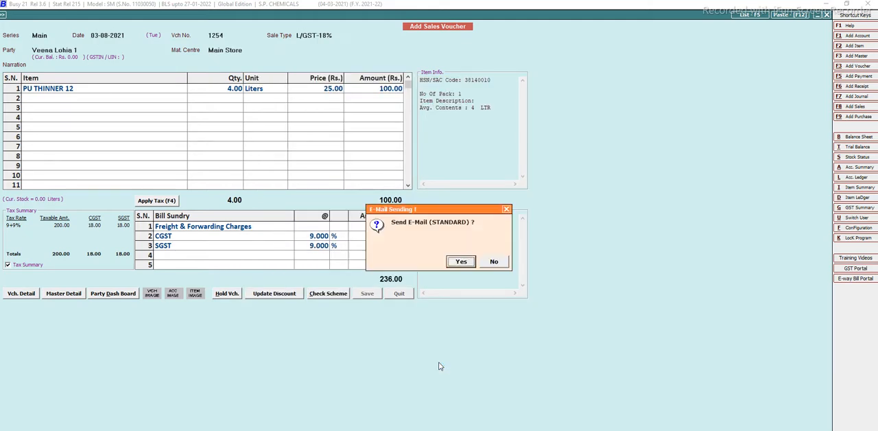
key(n)
key(n)
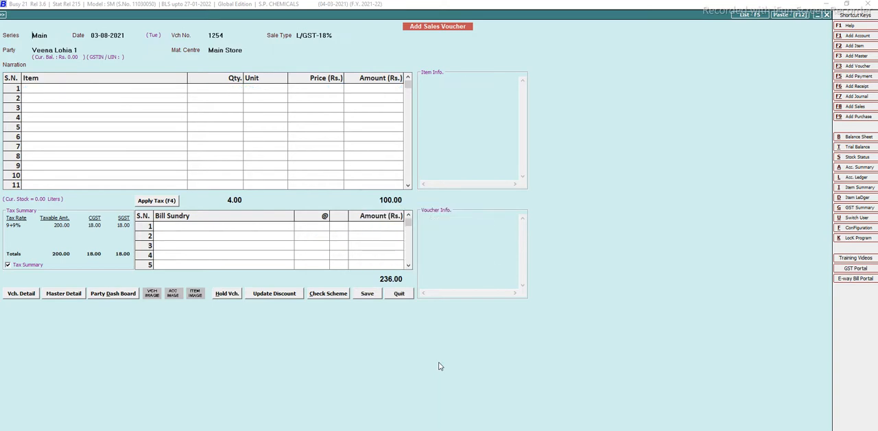
key(Escape)
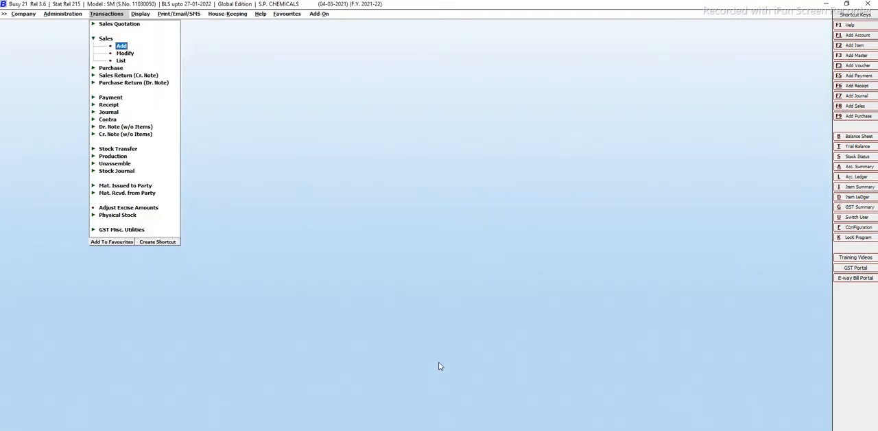
key(Escape)
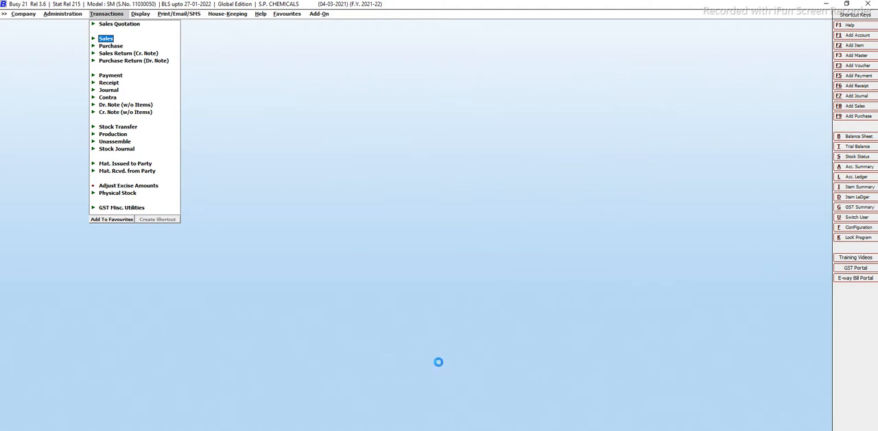
Open the saved sales voucher from the customer's account ledger, delete it, and close the ledger.
key(alt+l)
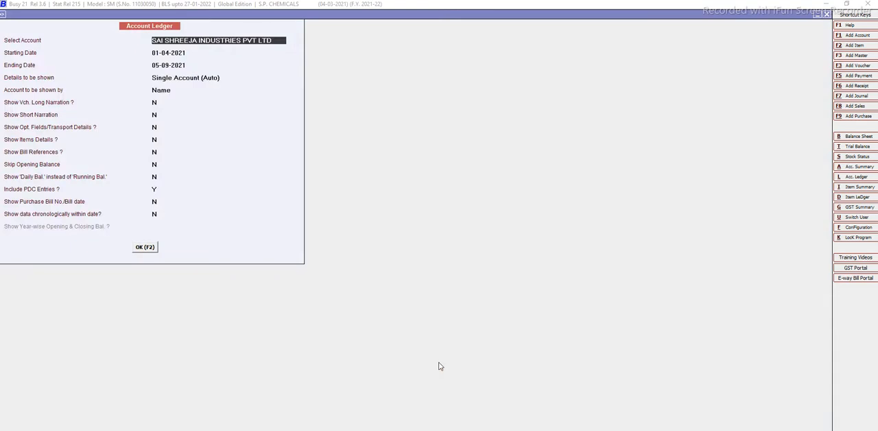
text(VEENA)
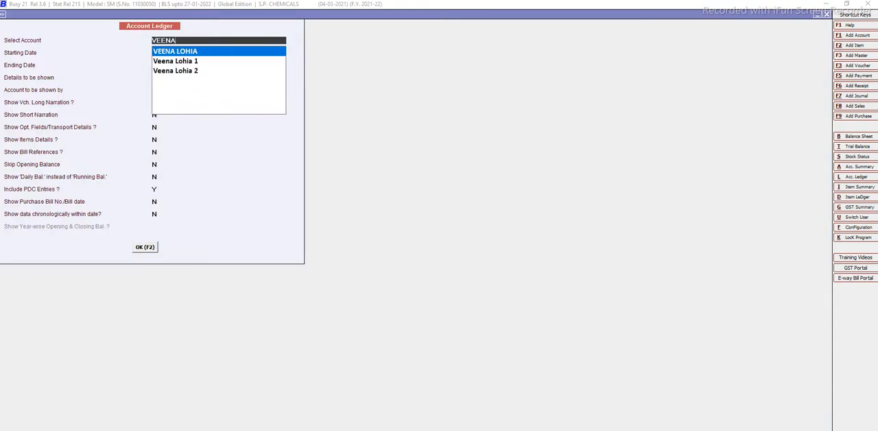
key(Down)
key(Return)
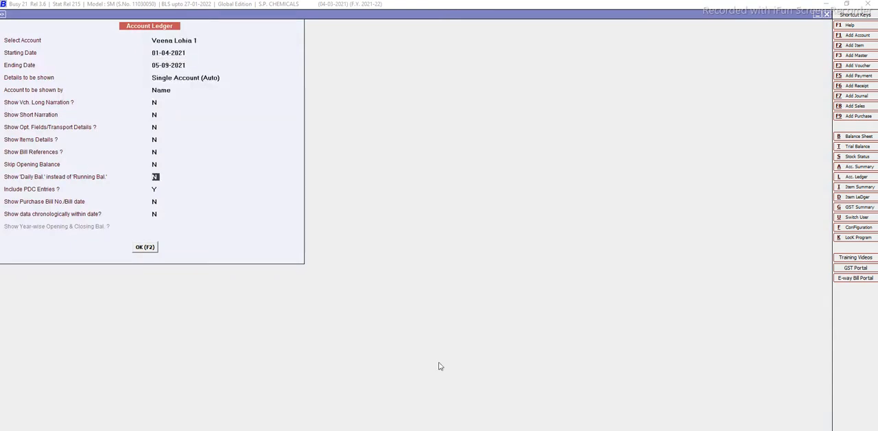
key(F2)
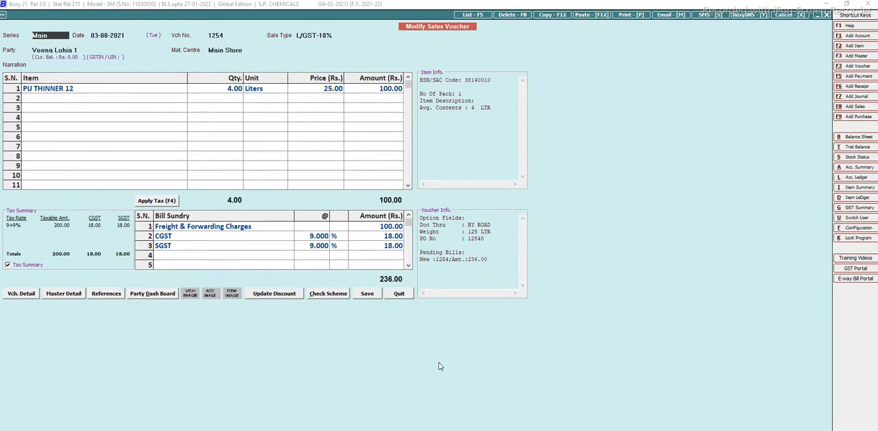
click(514, 16)
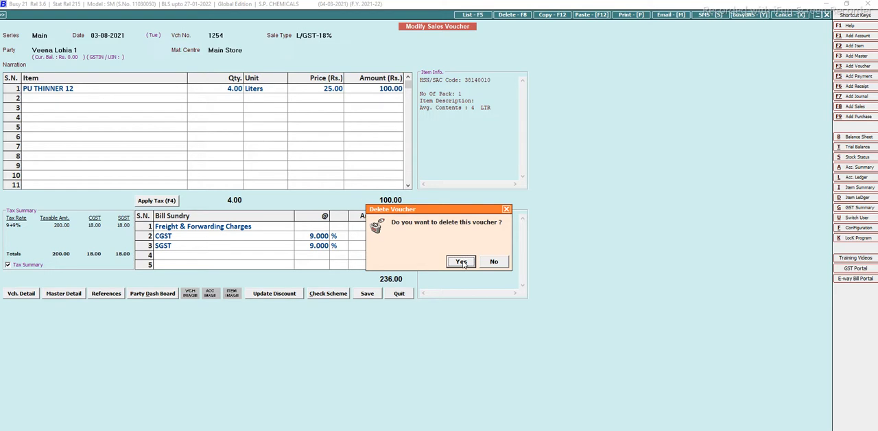
click(461, 262)
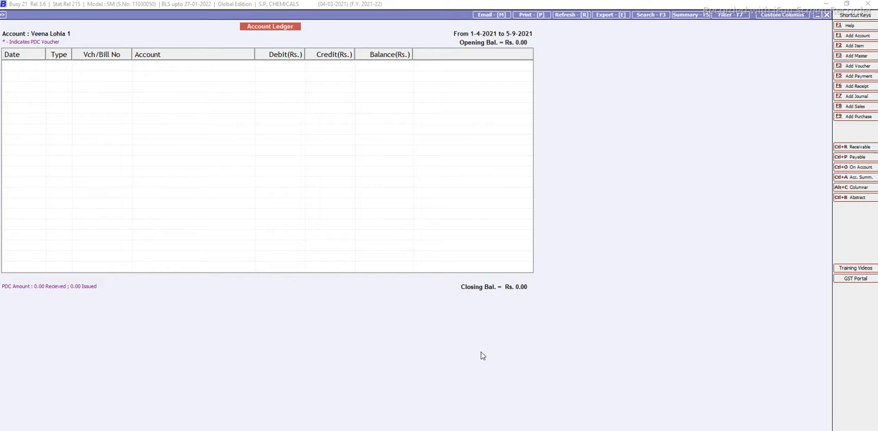
key(Escape)
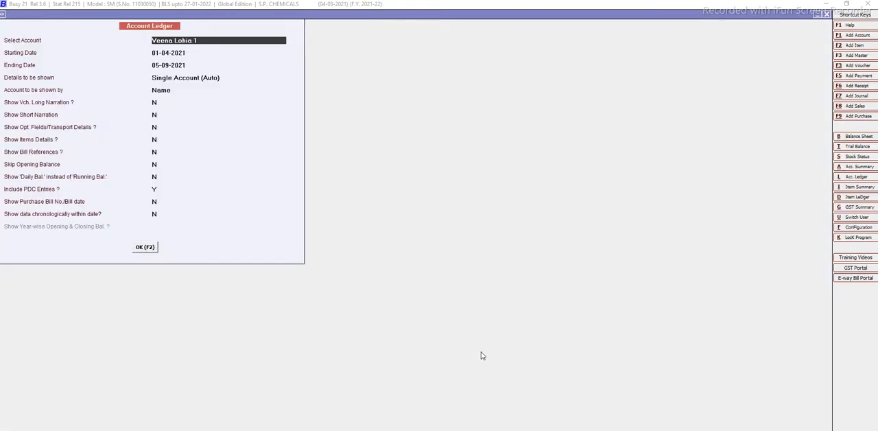
key(Escape)
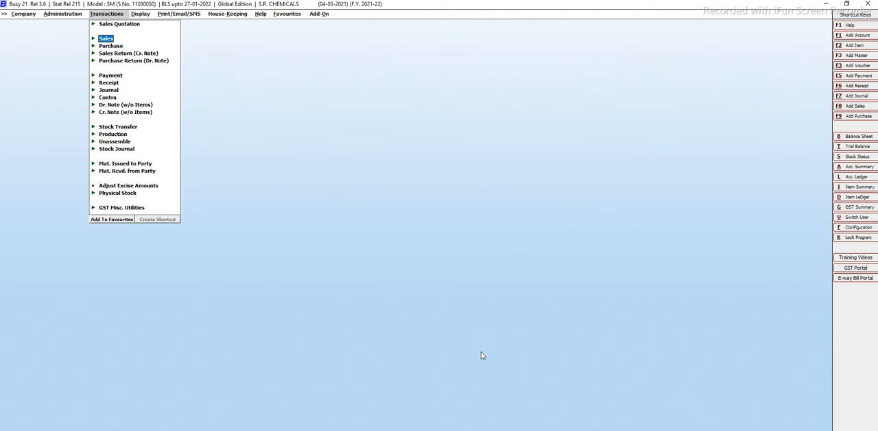
Start a purchase voucher in series Main dated 31-07-2021, with voucher number 12 and purchase type I/GST-18% (ITC-Goods).
key(Down)
key(Return)
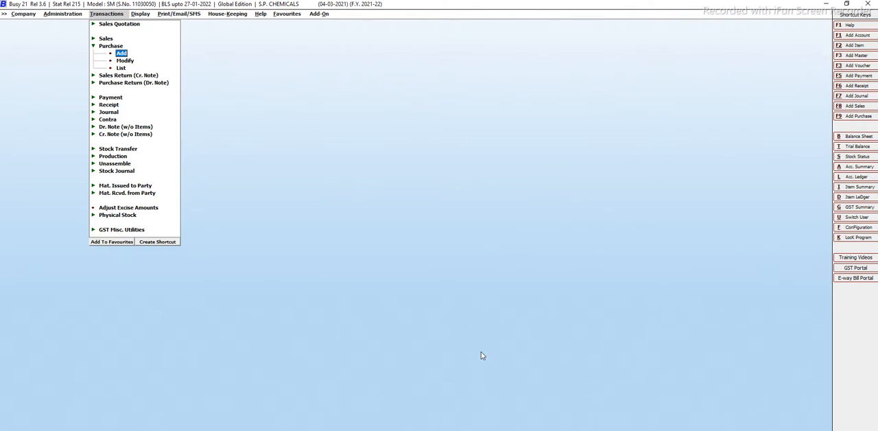
key(Return)
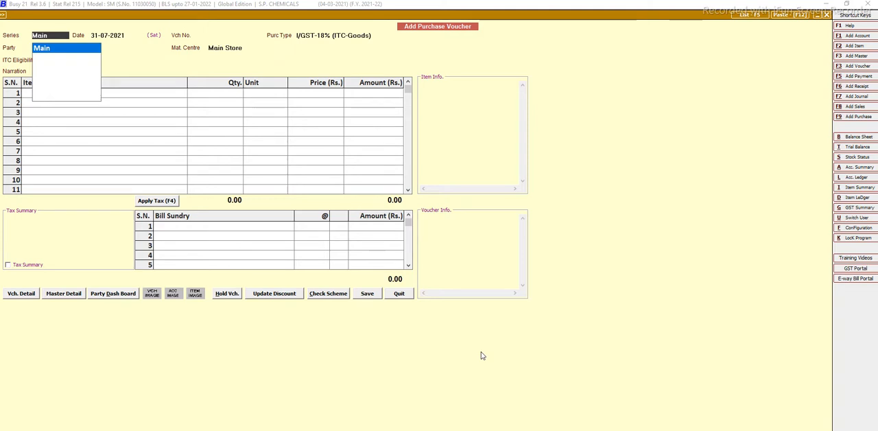
key(Return)
key(Return)
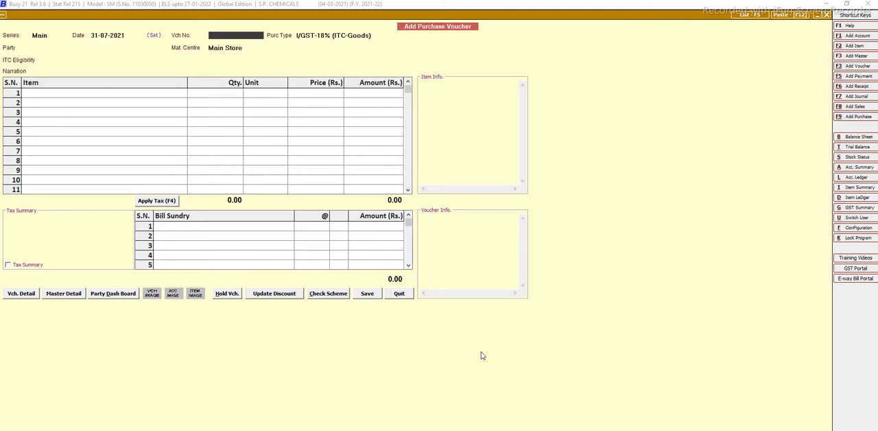
key(Return)
key(Return)
key(Return)
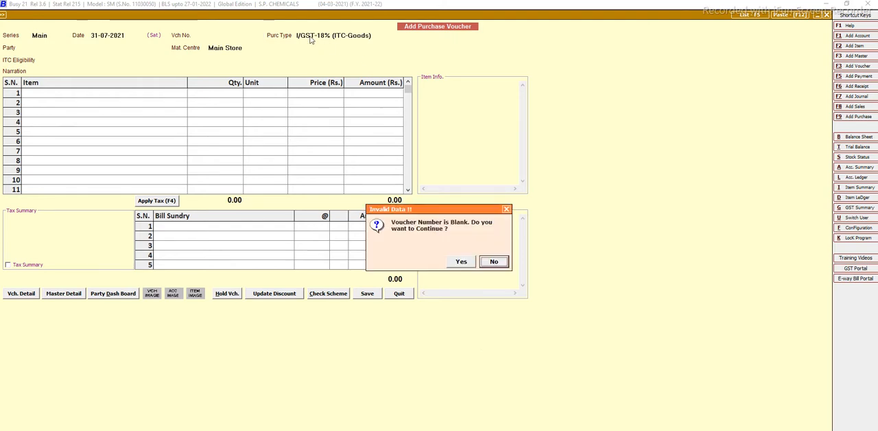
click(507, 209)
text(12)
key(Return)
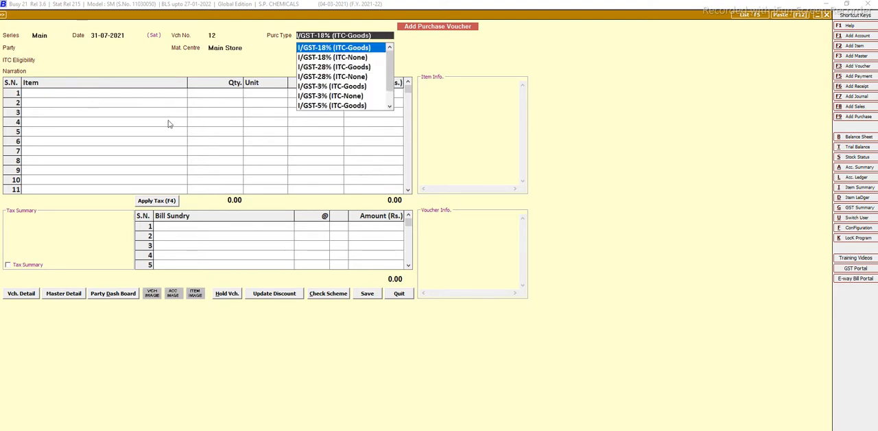
key(Return)
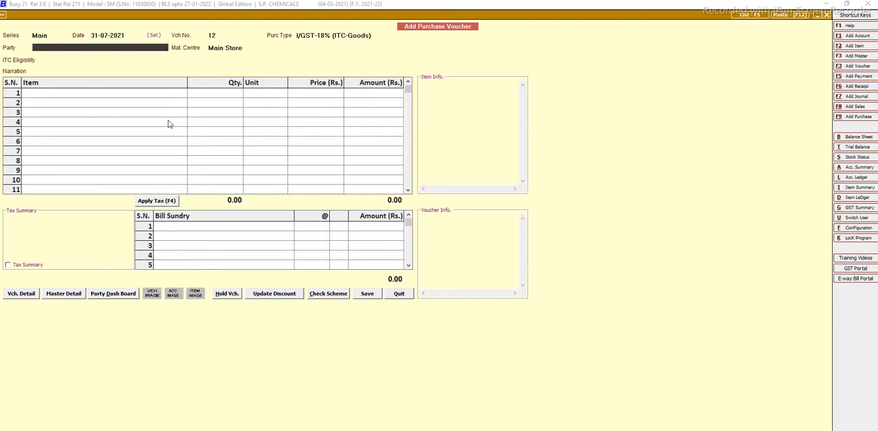
Select the second test party as supplier, with material centre Main Store and ITC eligibility Input Goods/Services.
text(VEE)
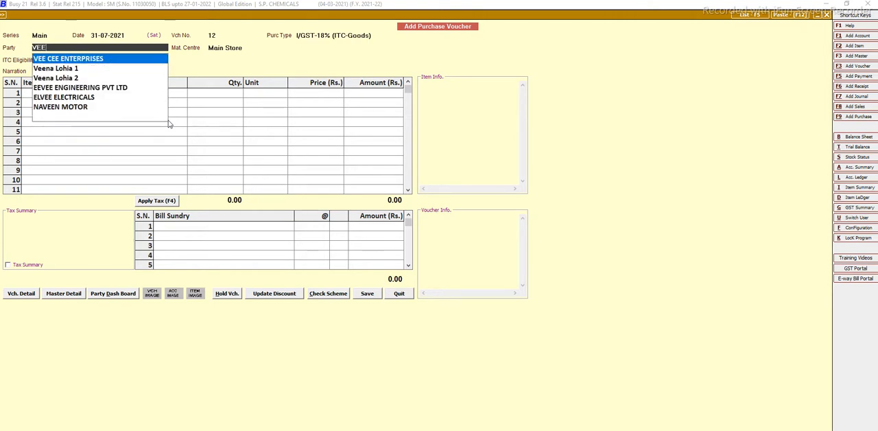
key(Down)
key(Down)
key(Return)
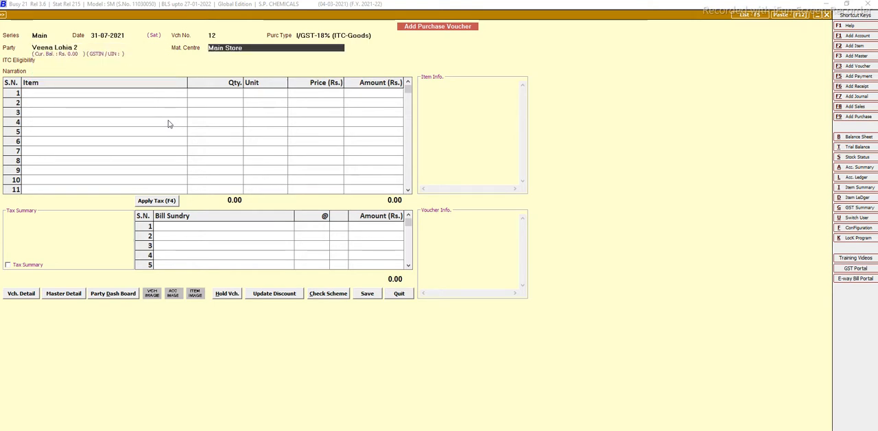
key(Return)
key(Return)
key(Return)
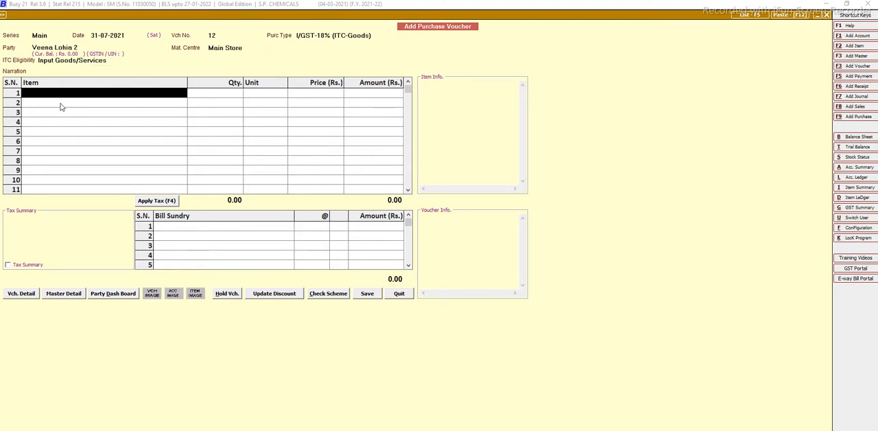
Add PU THINNER 12 on the first item line with a quantity of 10 liters.
text(pU THINNER 12)
key(Return)
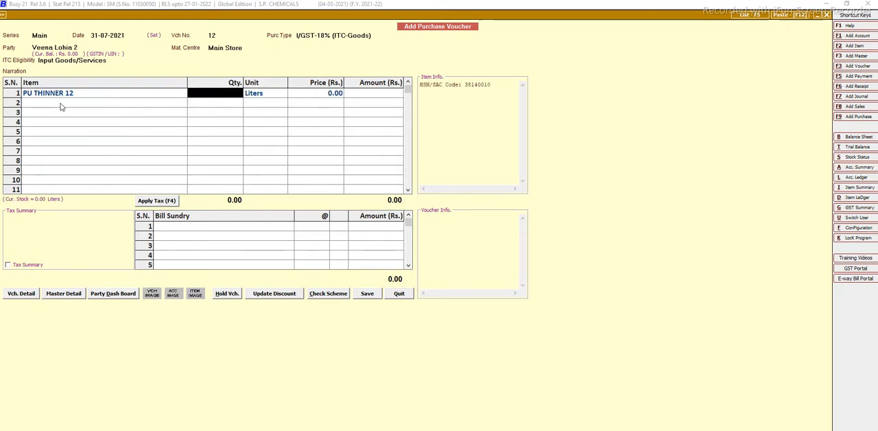
text(1)
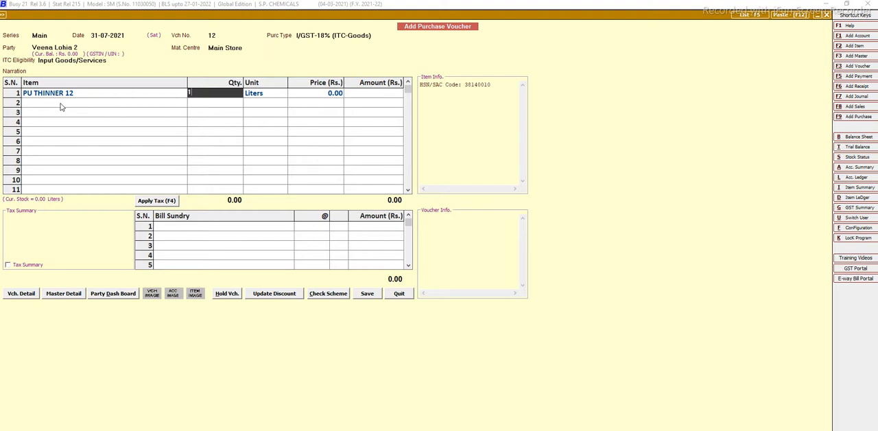
text(0)
key(Return)
key(Return)
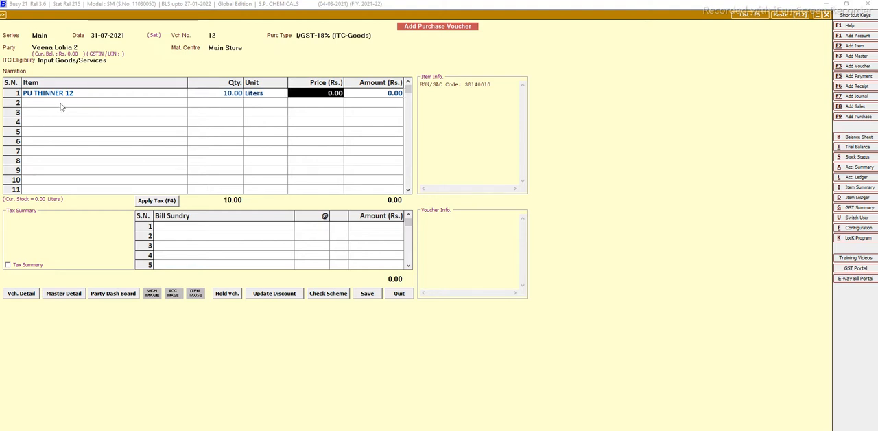
Set the PU THINNER 12 line's price to Rs. 20 and finish the item entries.
text(20)
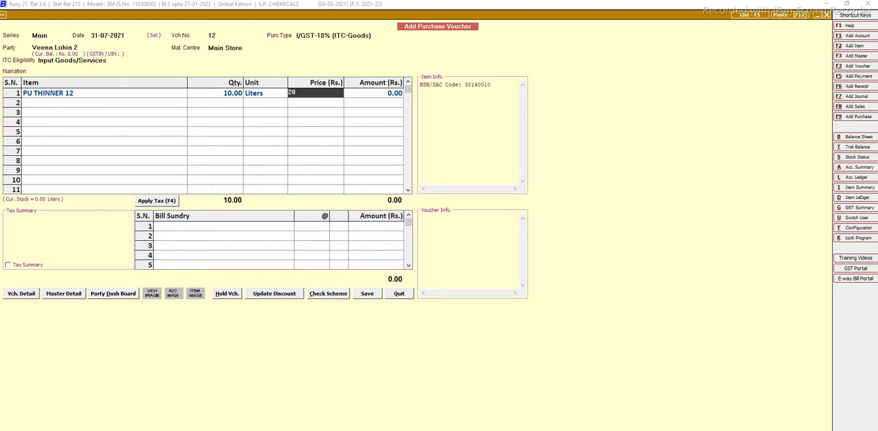
key(Return)
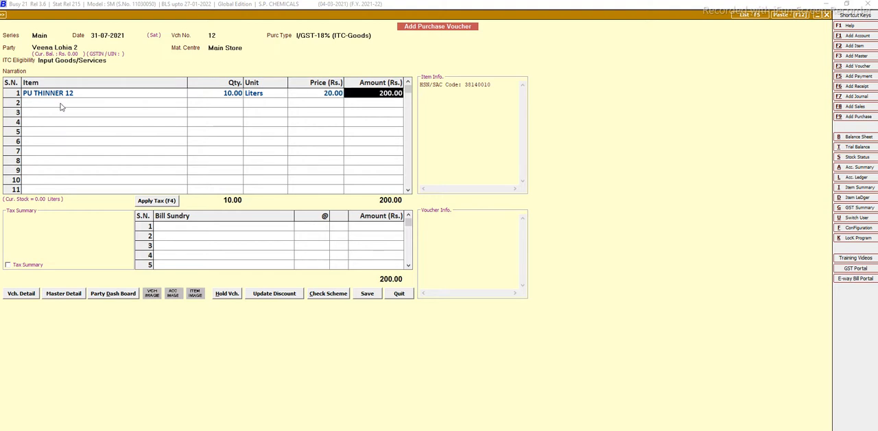
key(Return)
key(Return)
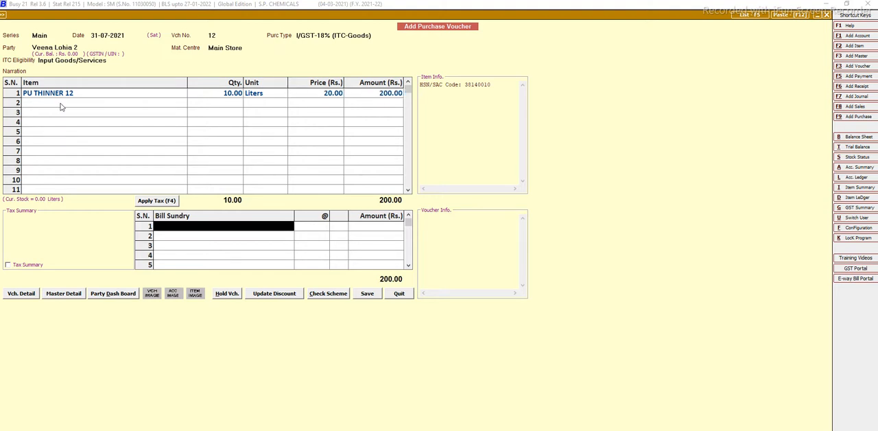
Add CGST as a bill sundry on the purchase voucher and replace the SGST line with IGST at 18%.
text(cG)
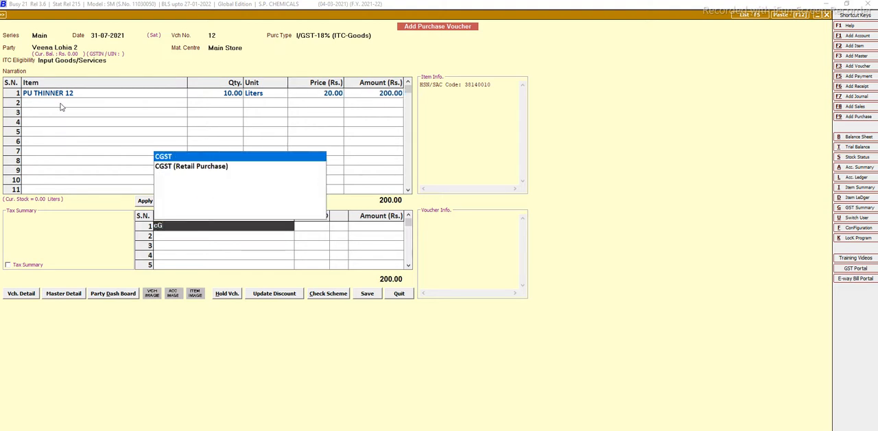
key(Return)
key(Return)
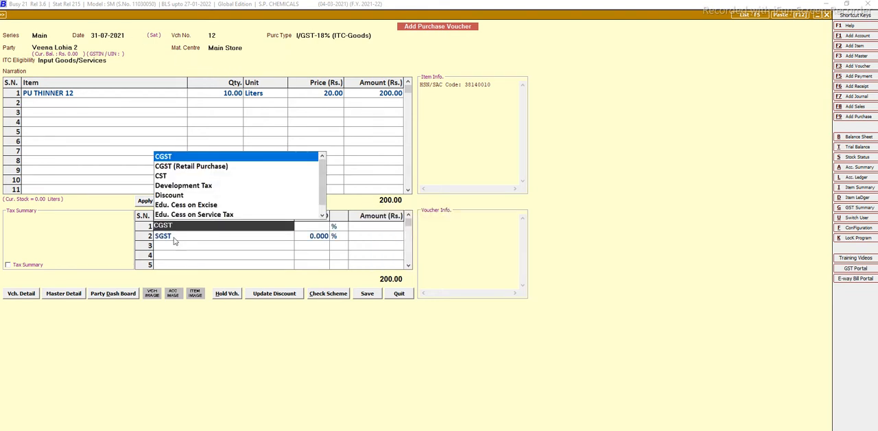
text(I)
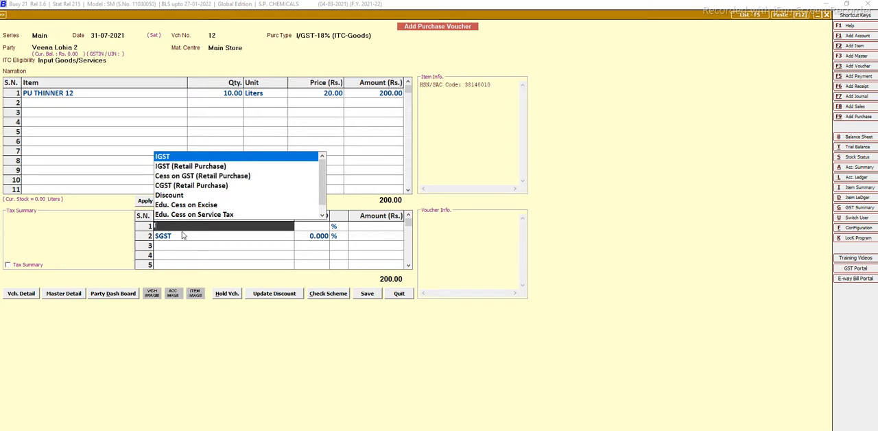
text(G)
key(Return)
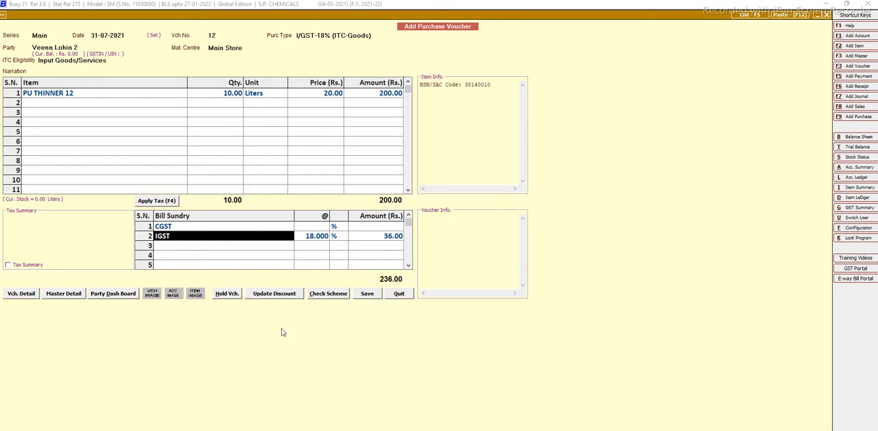
Quit the purchase voucher without saving it.
key(Escape)
click(461, 262)
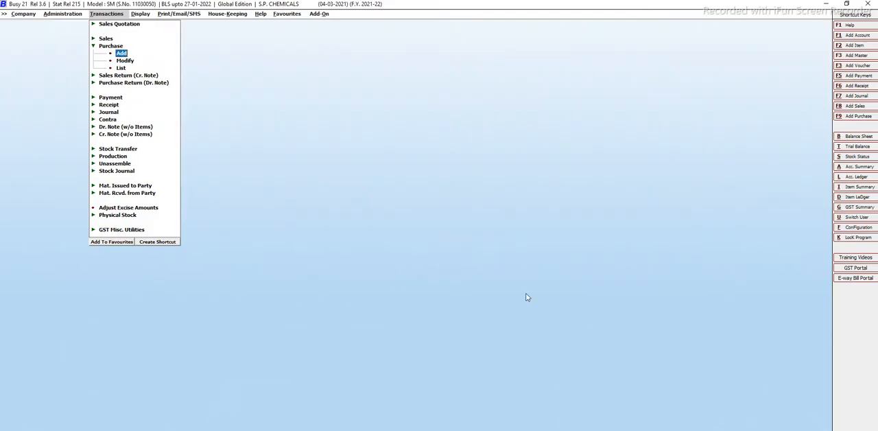
key(Escape)
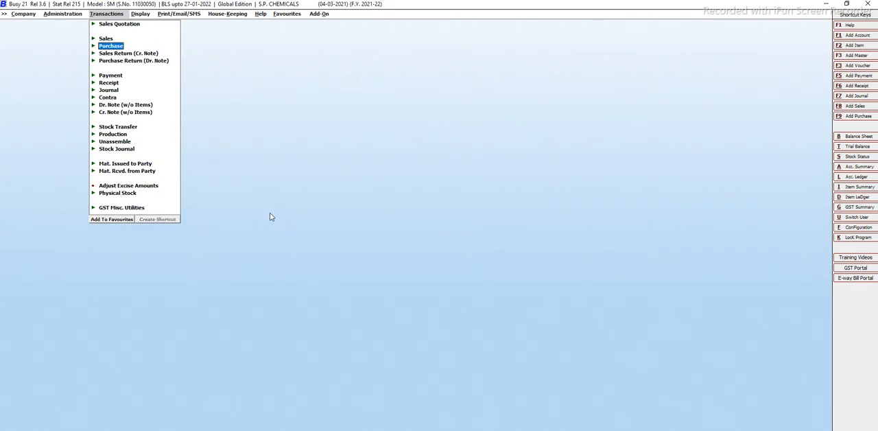
Start a sales return (credit note) voucher in series Main dated 30-07-2021 with sale type L/GST-18%.
key(Down)
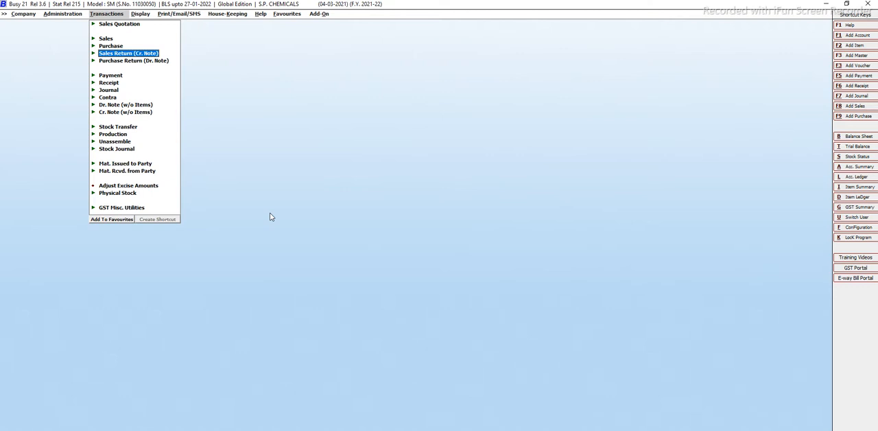
key(Return)
key(Return)
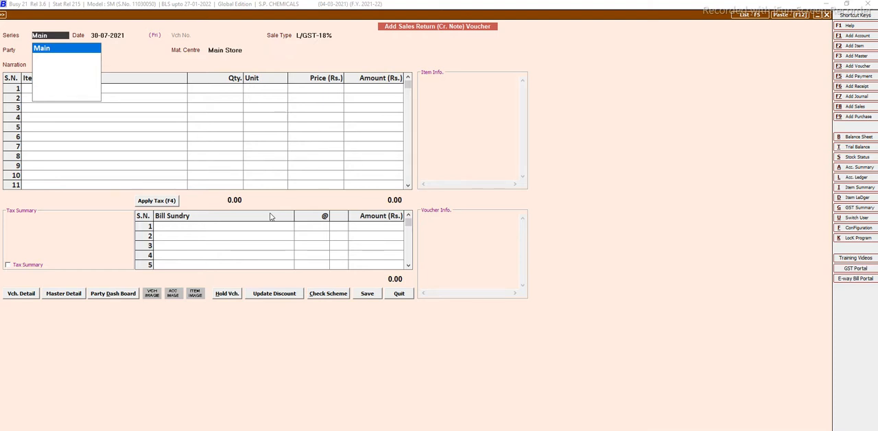
key(Return)
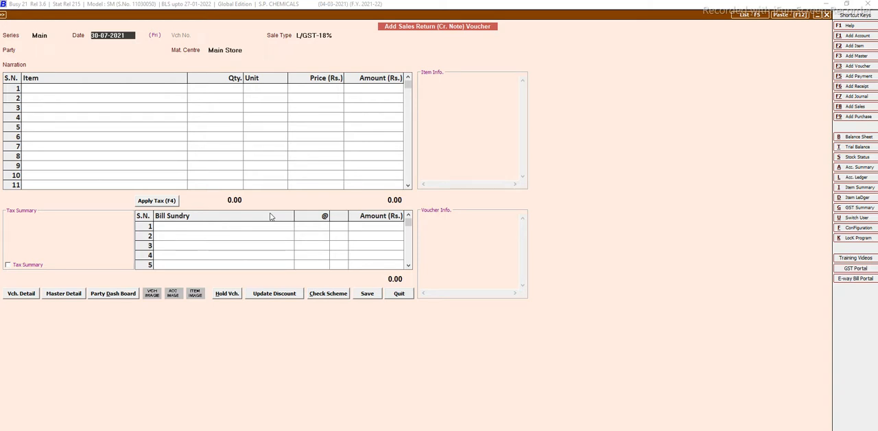
key(Return)
key(Return)
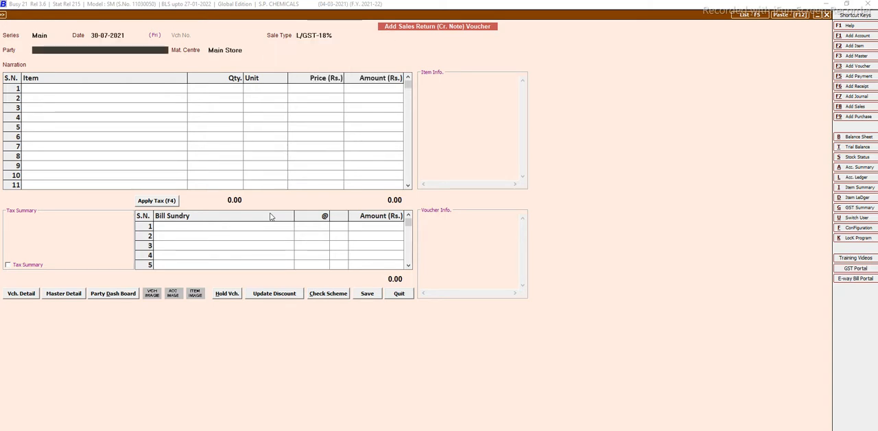
Select the first test party as the sales return's customer, with material centre Main Store.
text(VEE)
key(Down)
key(Down)
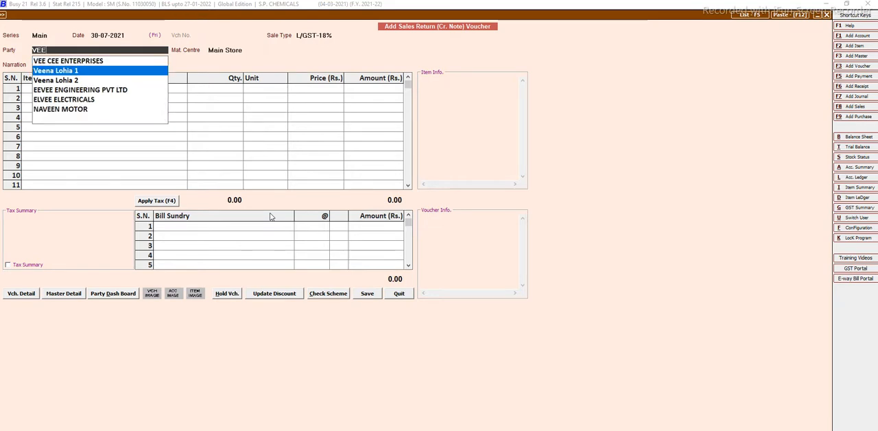
key(Up)
key(Return)
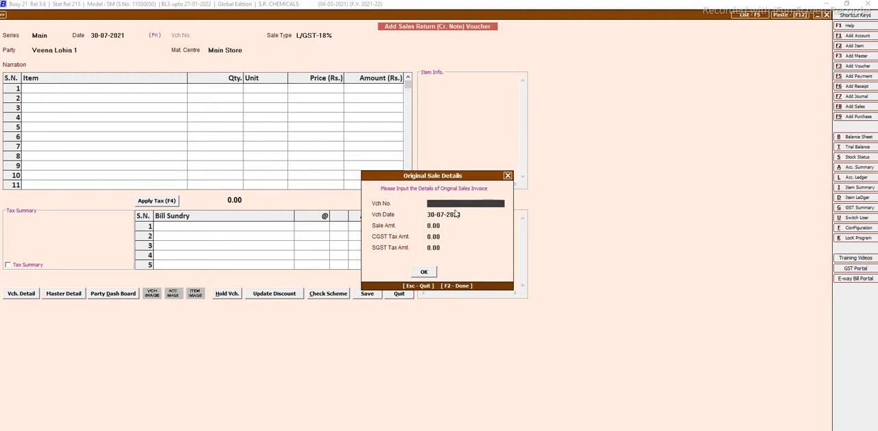
Try 00421 as the original sales voucher number, decline to continue with it, and close the original sale details.
text(00421)
key(Return)
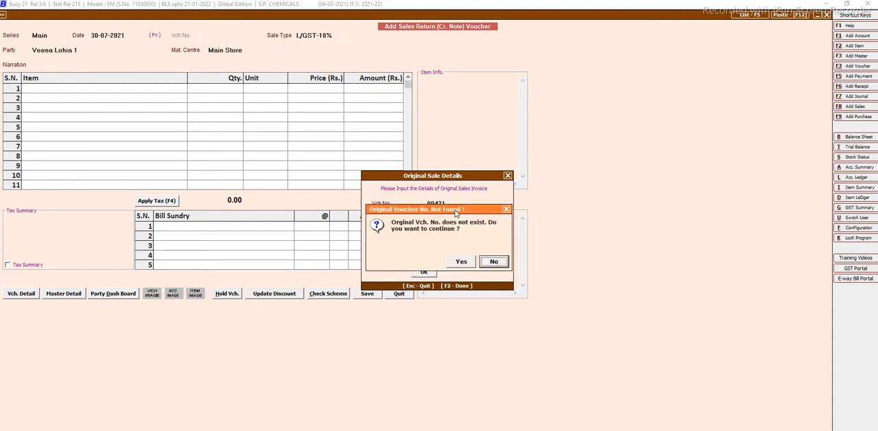
key(Return)
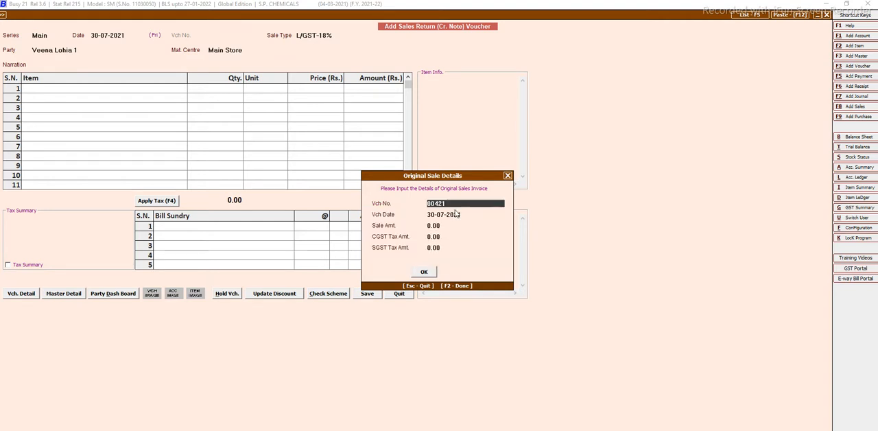
key(BackSpace)
key(BackSpace)
key(BackSpace)
key(BackSpace)
key(BackSpace)
click(430, 273)
key(Return)
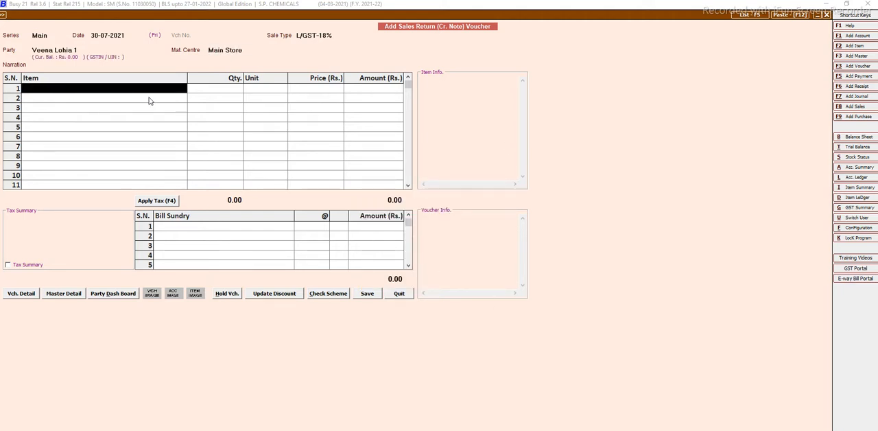
Add PU THINNER 12 on the first item line with a quantity of 2 liters at a price of Rs. 25.
text(pU)
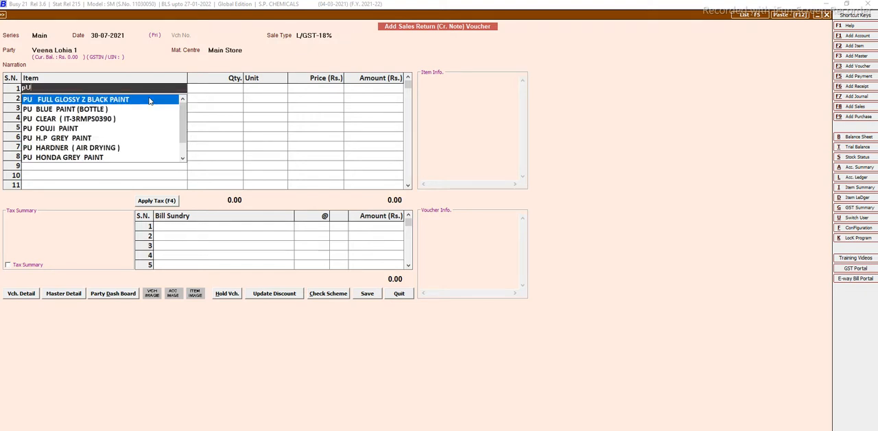
text( THI)
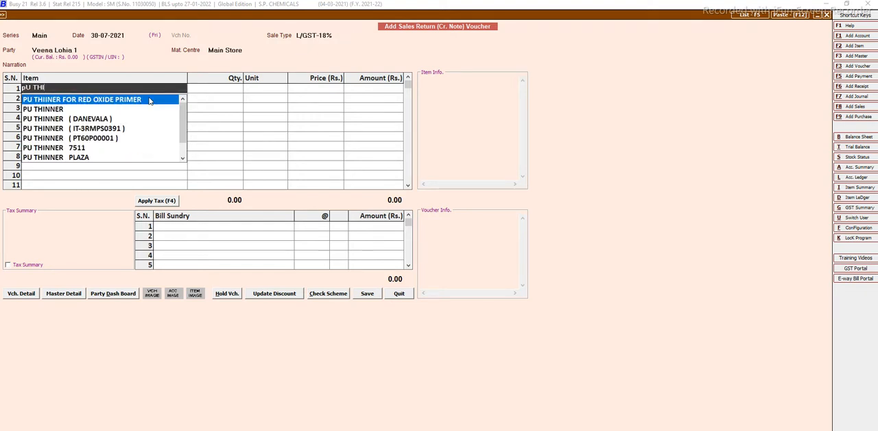
text(NNER 12)
key(Return)
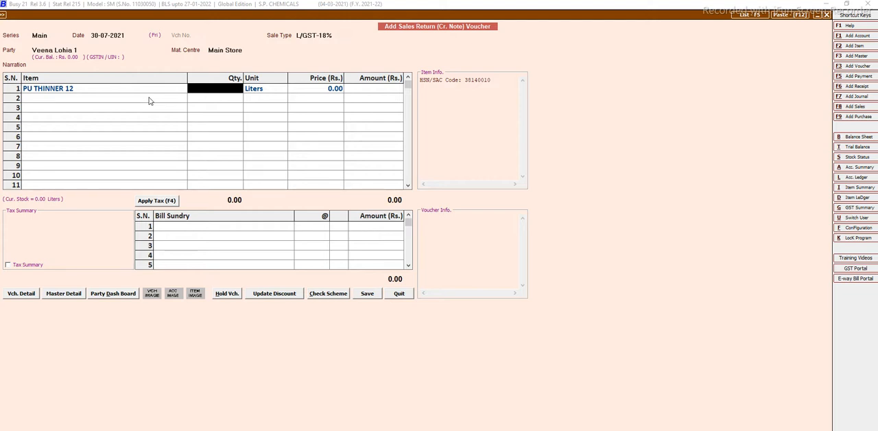
text(2)
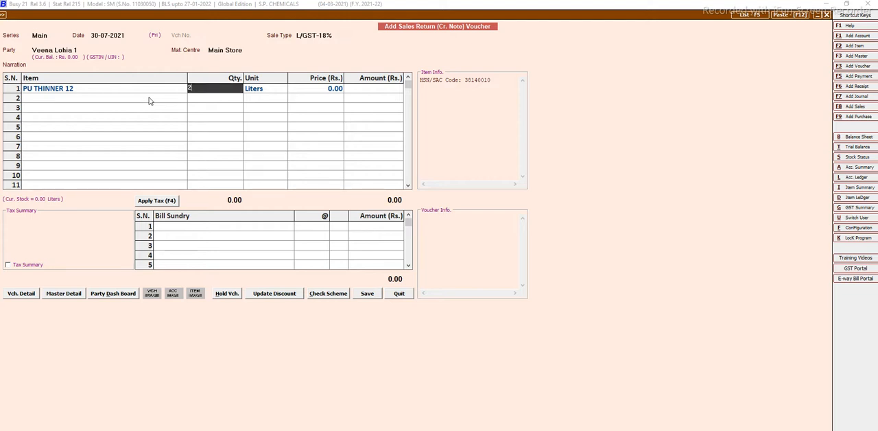
key(Return)
key(Return)
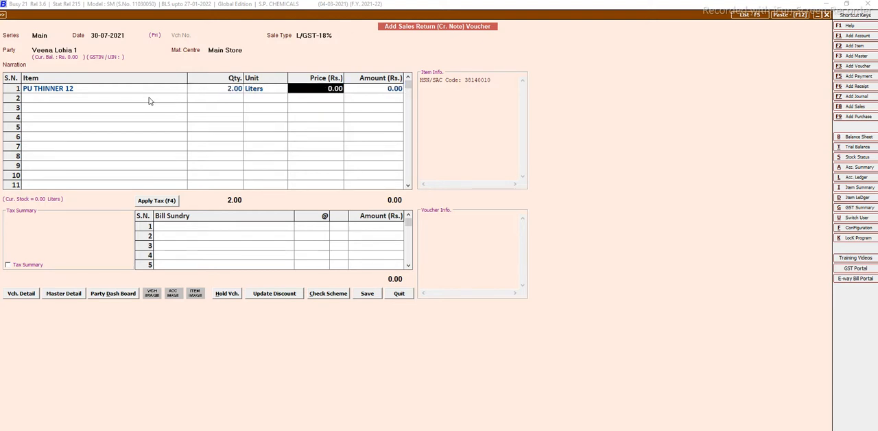
text(25)
key(Return)
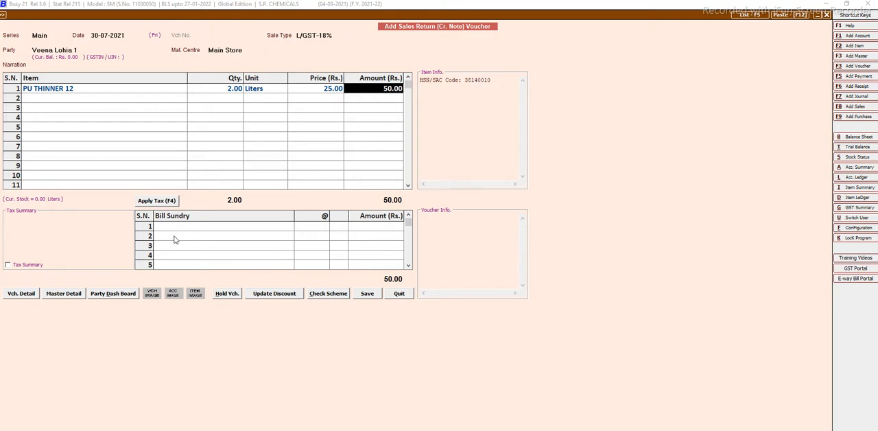
Add CGST and SGST at 9% each as bill sundries on the sales return.
key(Return)
key(Return)
text(cg)
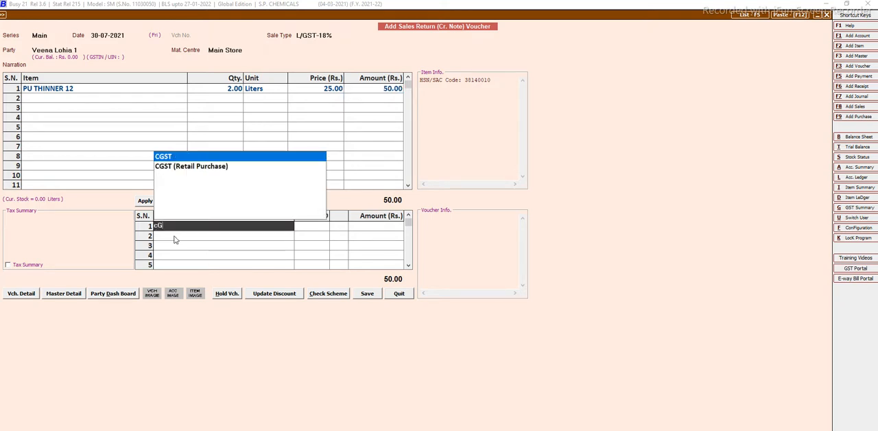
key(Return)
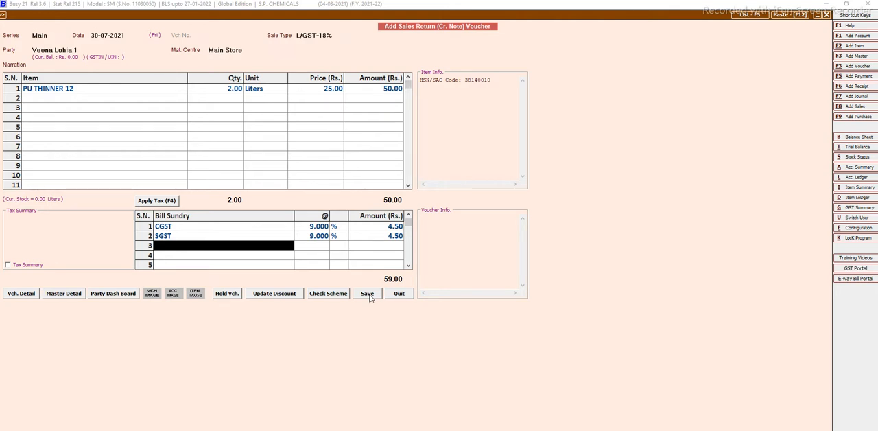
Quit the sales return voucher without saving it.
key(Escape)
key(Escape)
key(Escape)
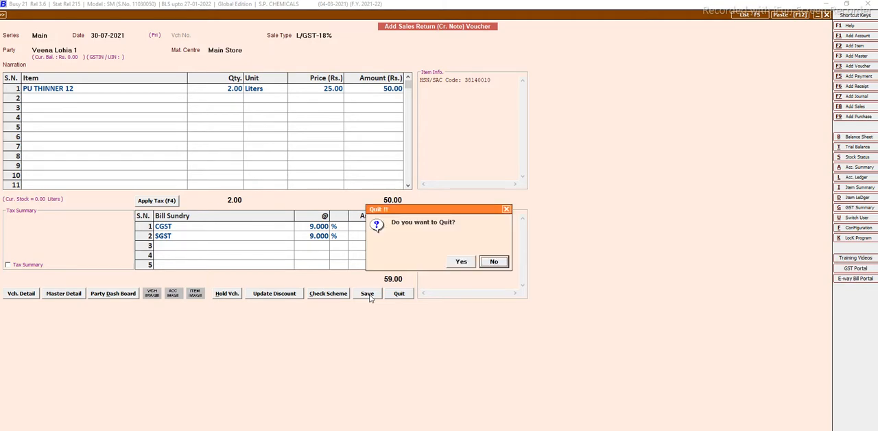
key(y)
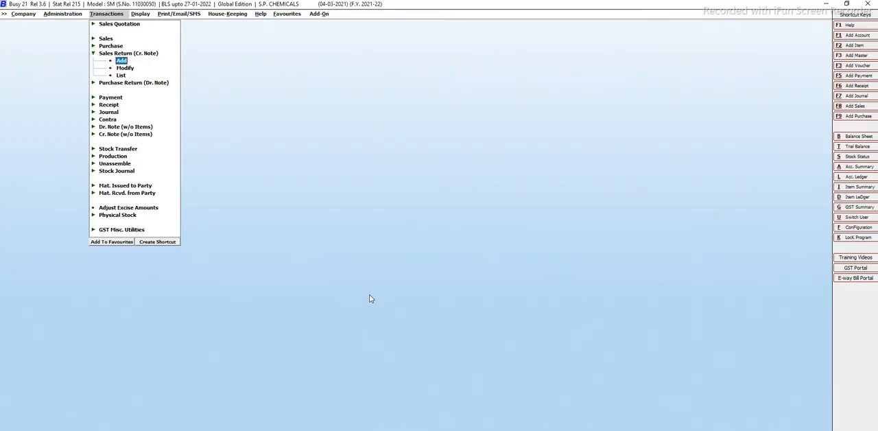
key(Escape)
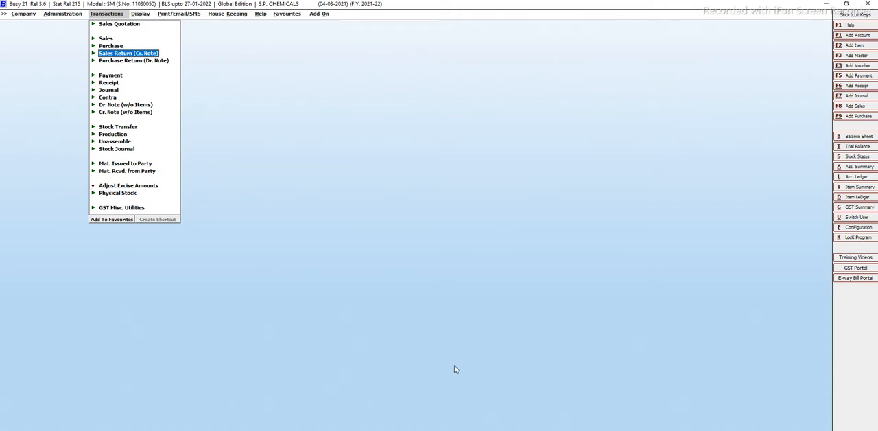
Open the purchase return (debit note) options.
click(108, 61)
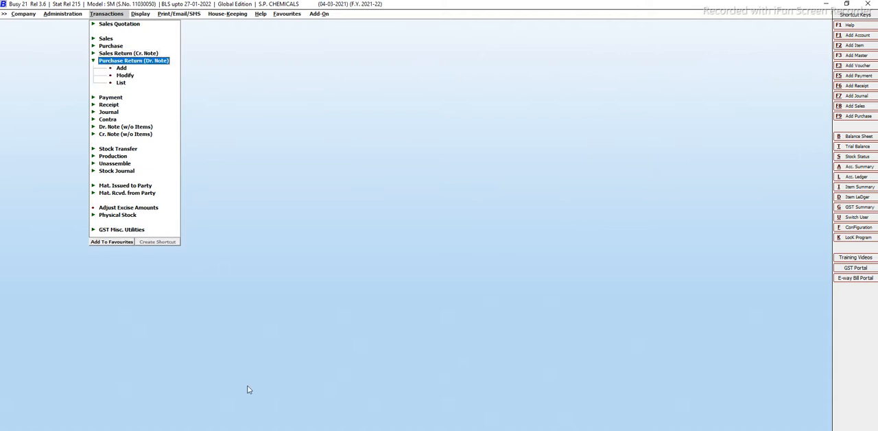